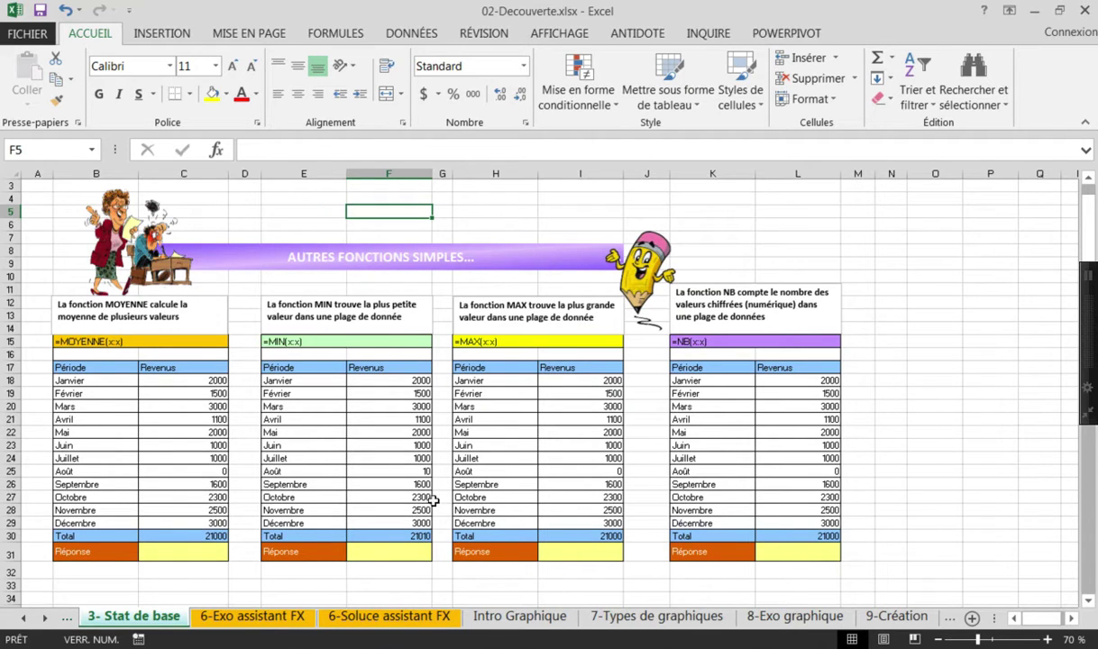
Insert the MOYENNE function in the Réponse cell C31 of the first table using AutoSum's proposed range
click(1048, 640)
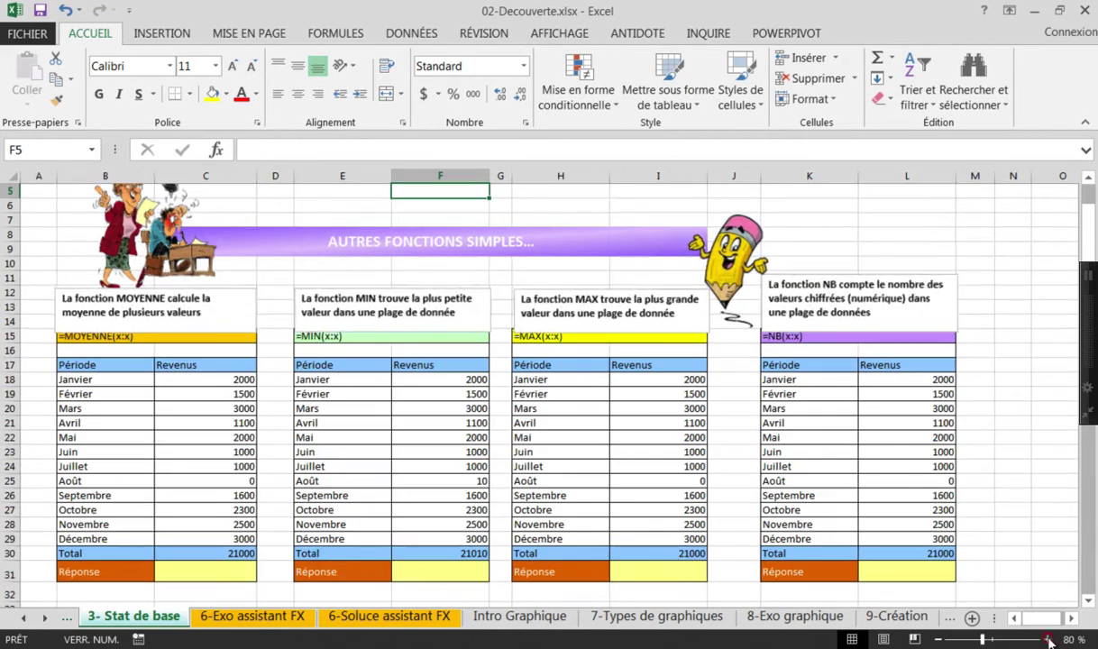
click(1048, 640)
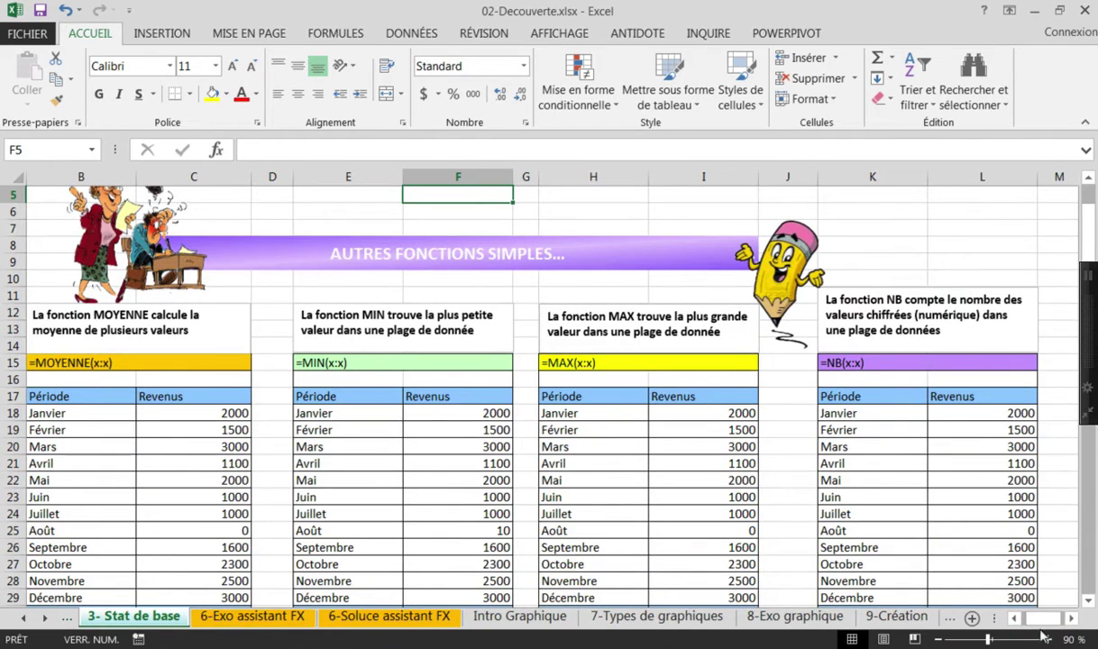
click(1014, 618)
scroll(572, 549, down, 1)
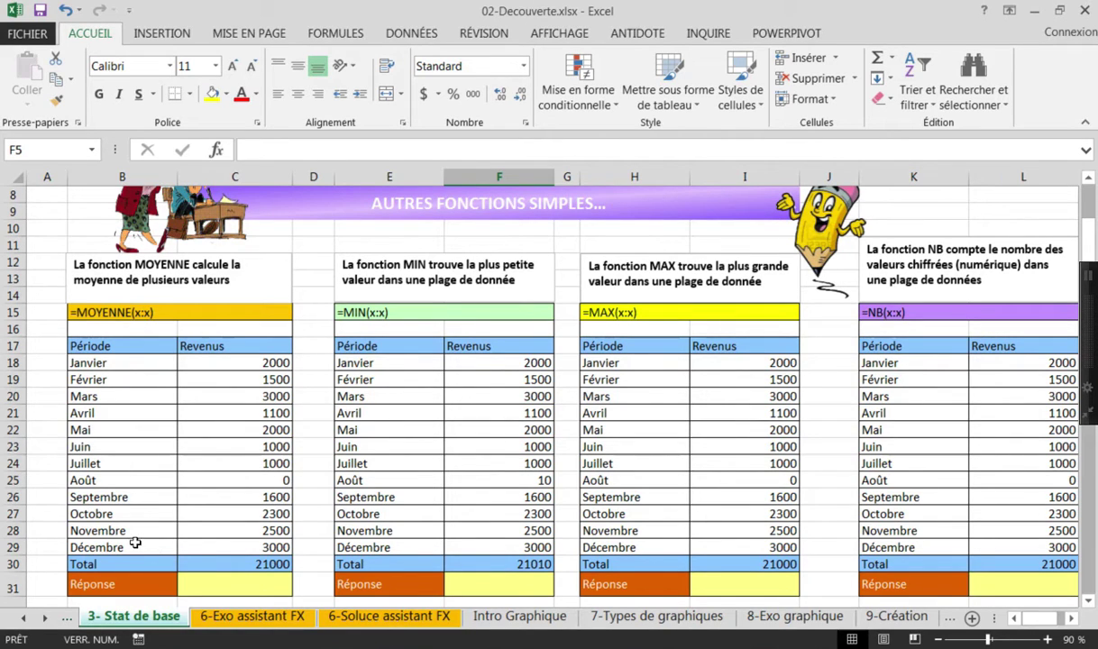
click(227, 581)
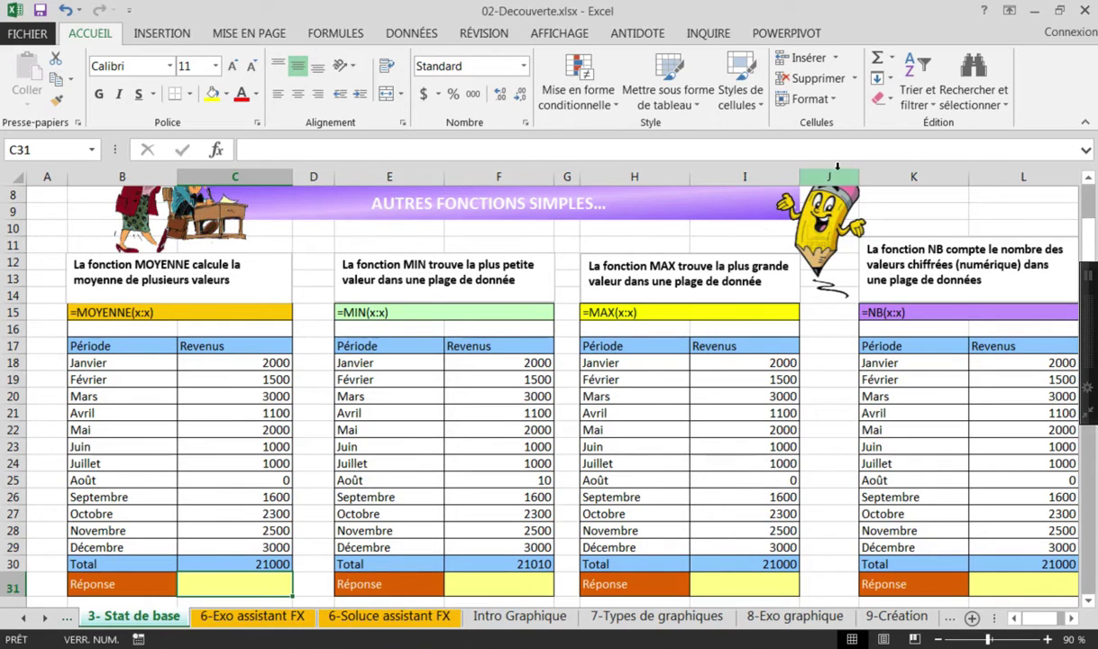
click(892, 61)
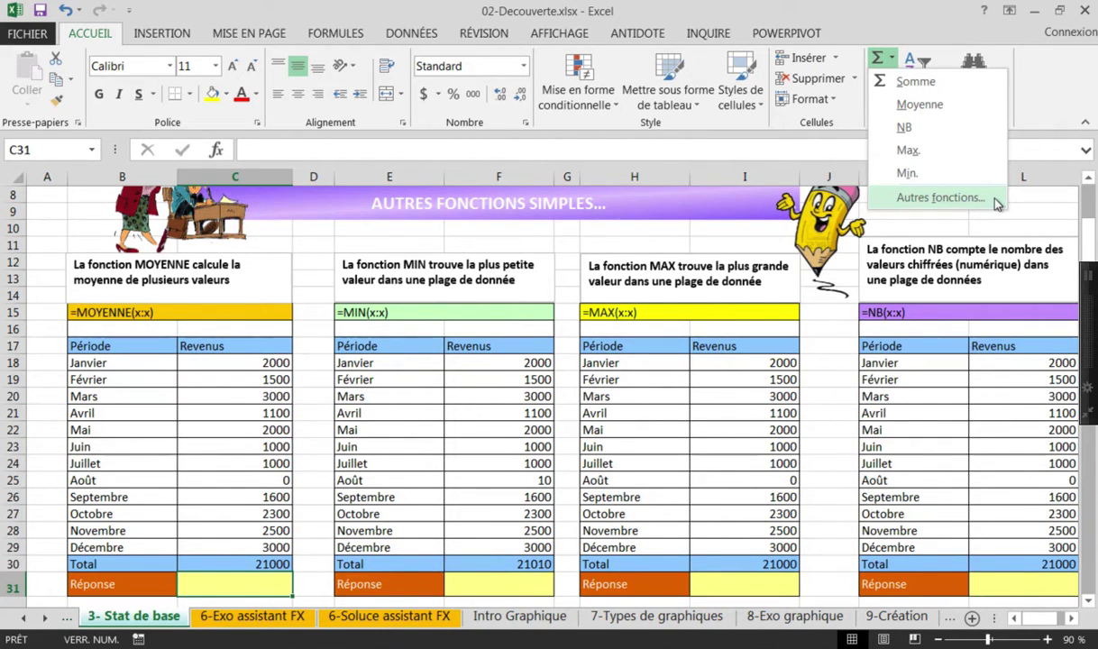
click(919, 105)
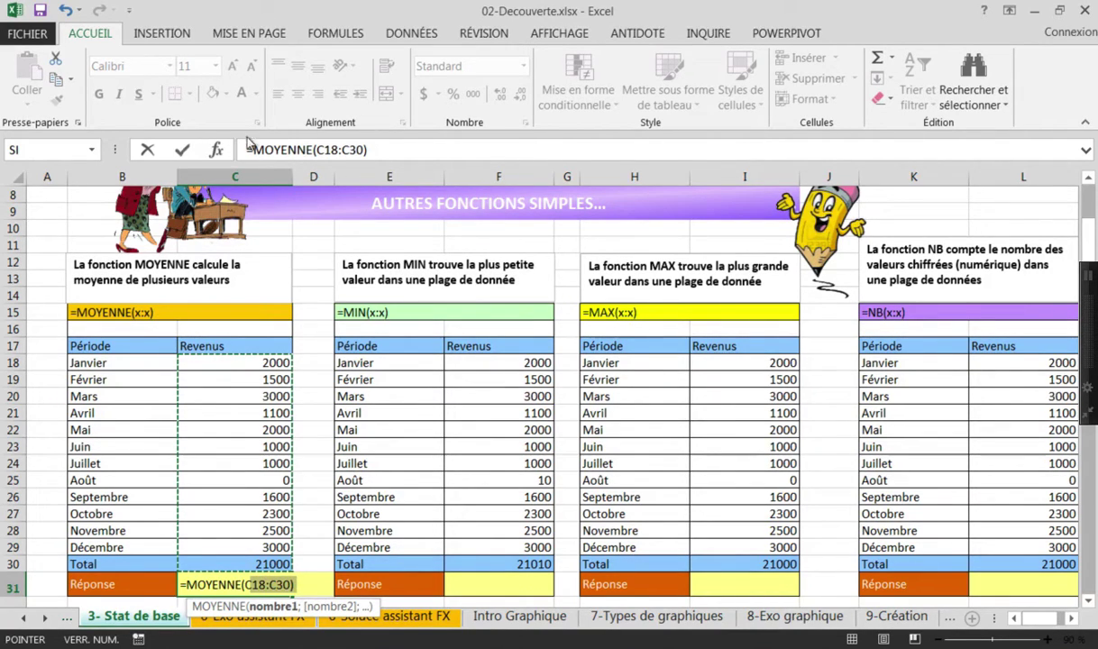
Correct the MOYENNE range to C18:C29 so the Total row is excluded, and validate the formula
click(351, 150)
drag(354, 149, 353, 151)
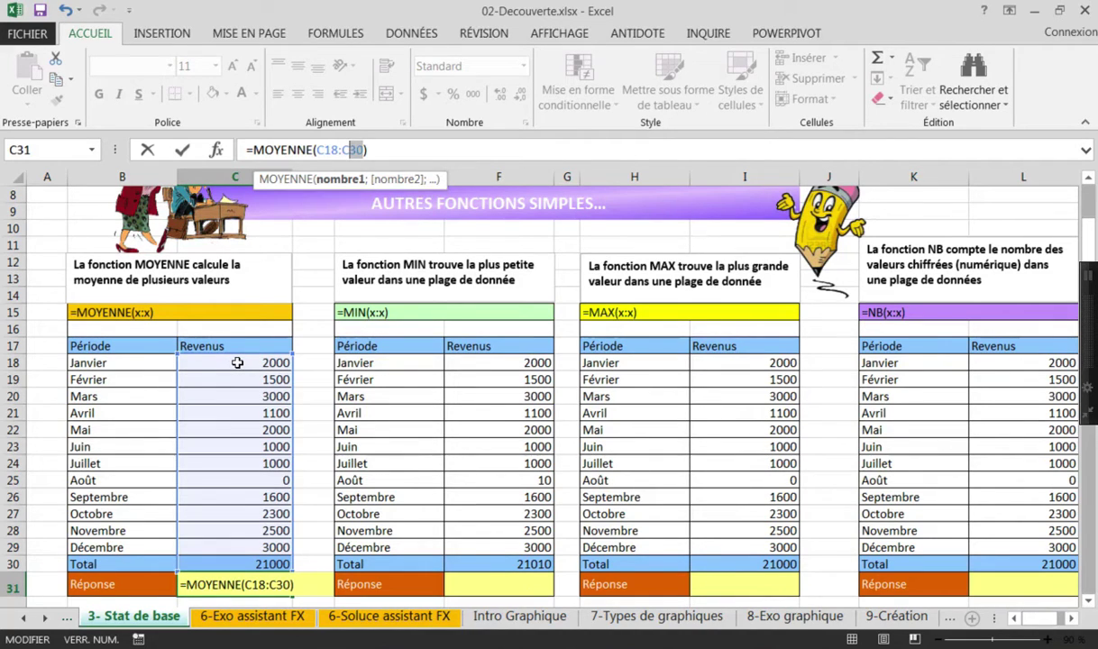
drag(362, 151, 304, 150)
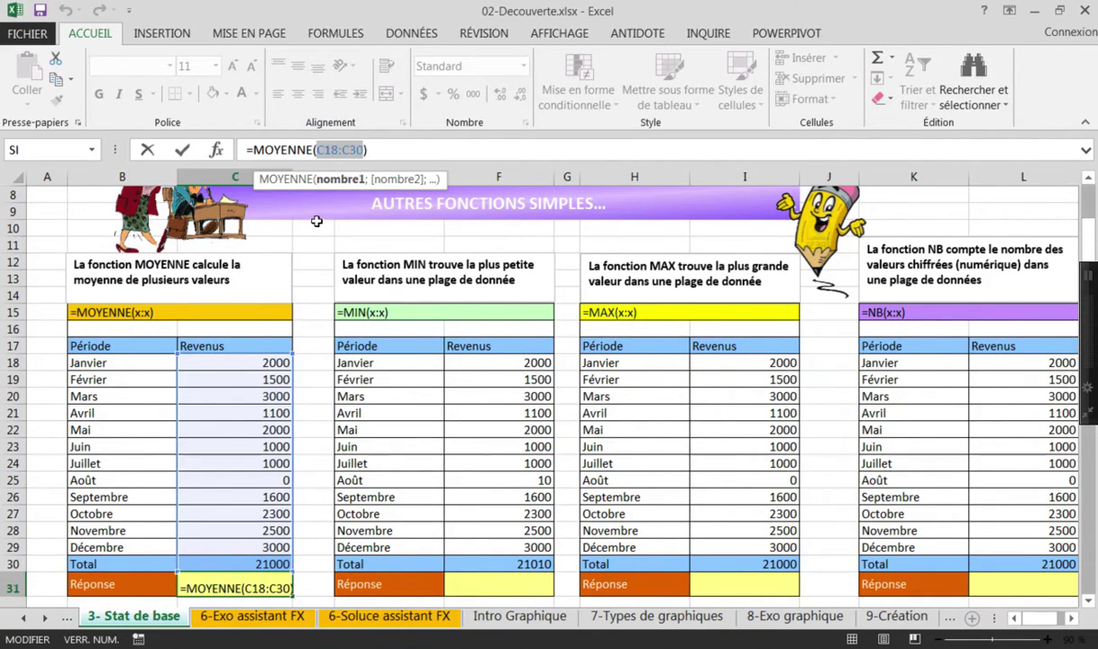
click(226, 360)
drag(226, 360, 239, 545)
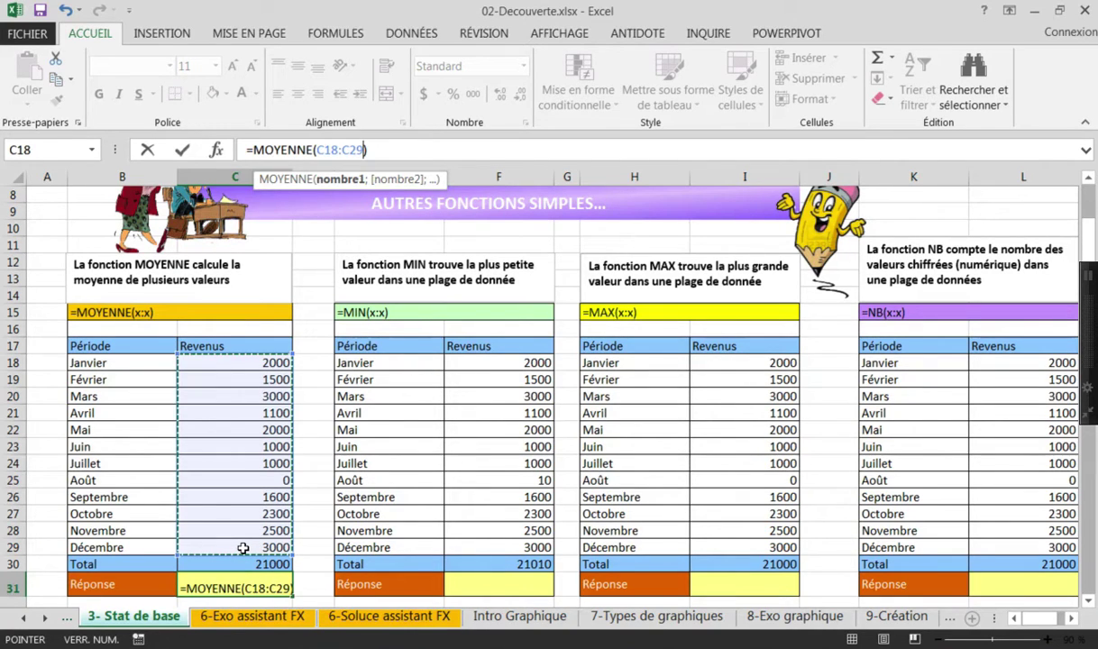
key(Return)
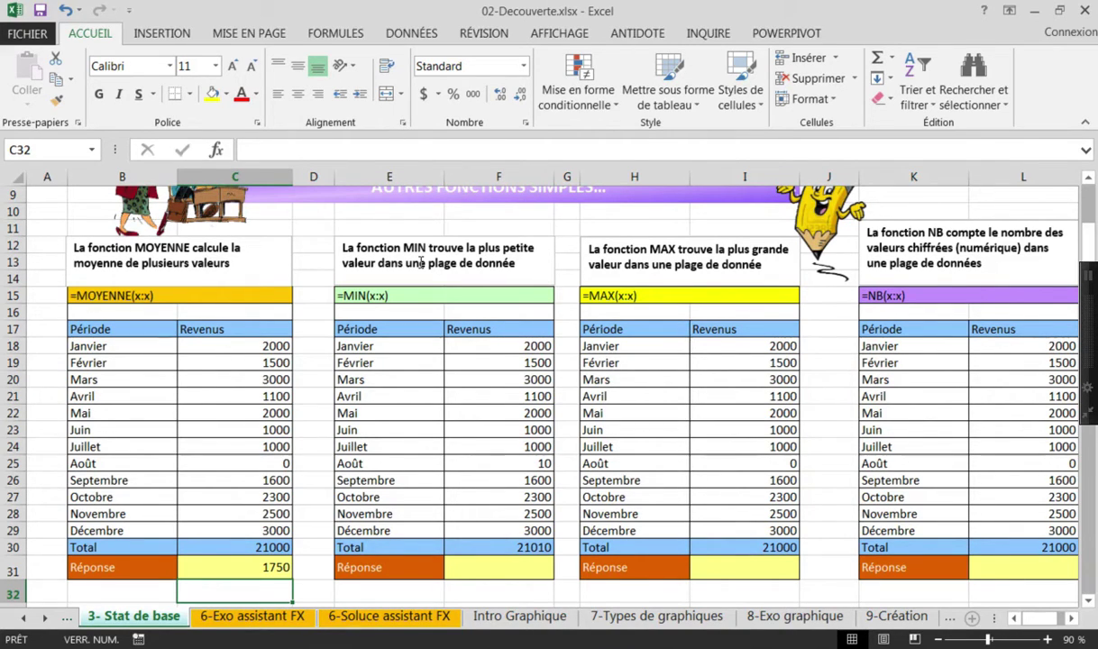
Insert the MIN function in the Réponse cell F31 for the monthly revenues from January to December, F18:F29
click(469, 568)
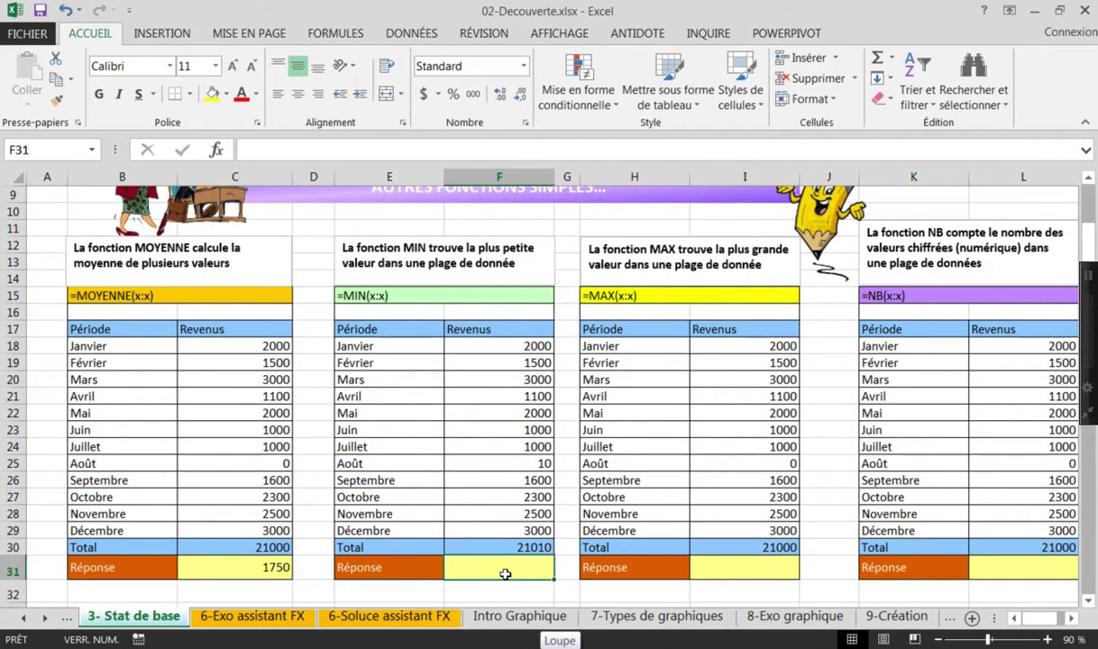
click(893, 57)
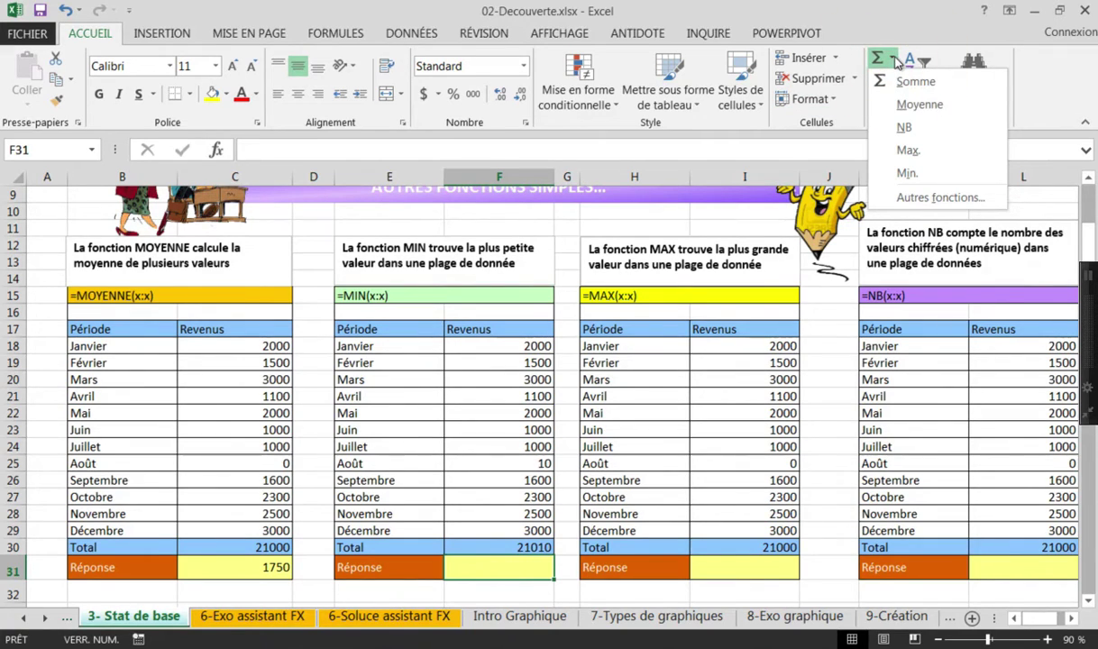
click(907, 175)
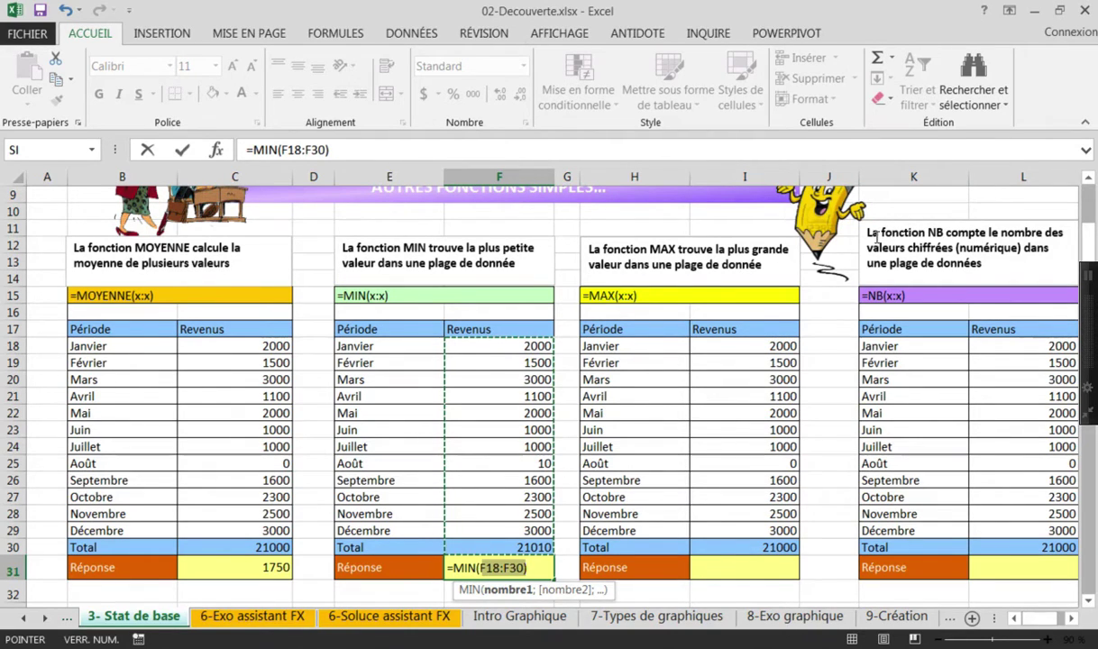
drag(503, 347, 503, 530)
key(Return)
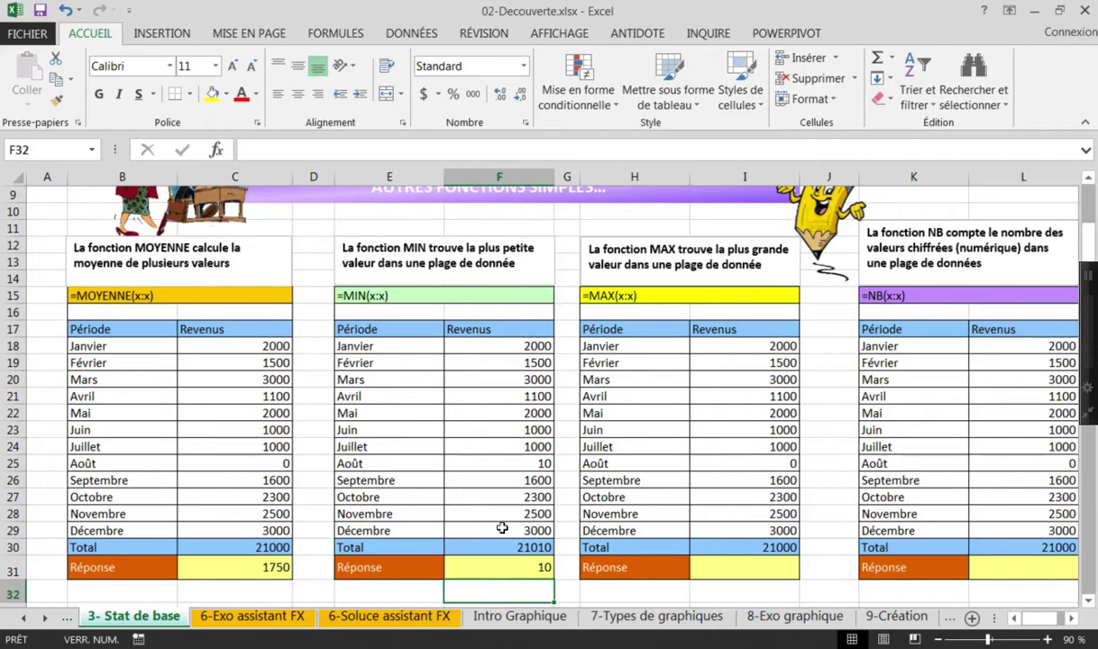
Review the calculations enabled for the status bar and examine them for the revenues in F18:F29
right_click(510, 640)
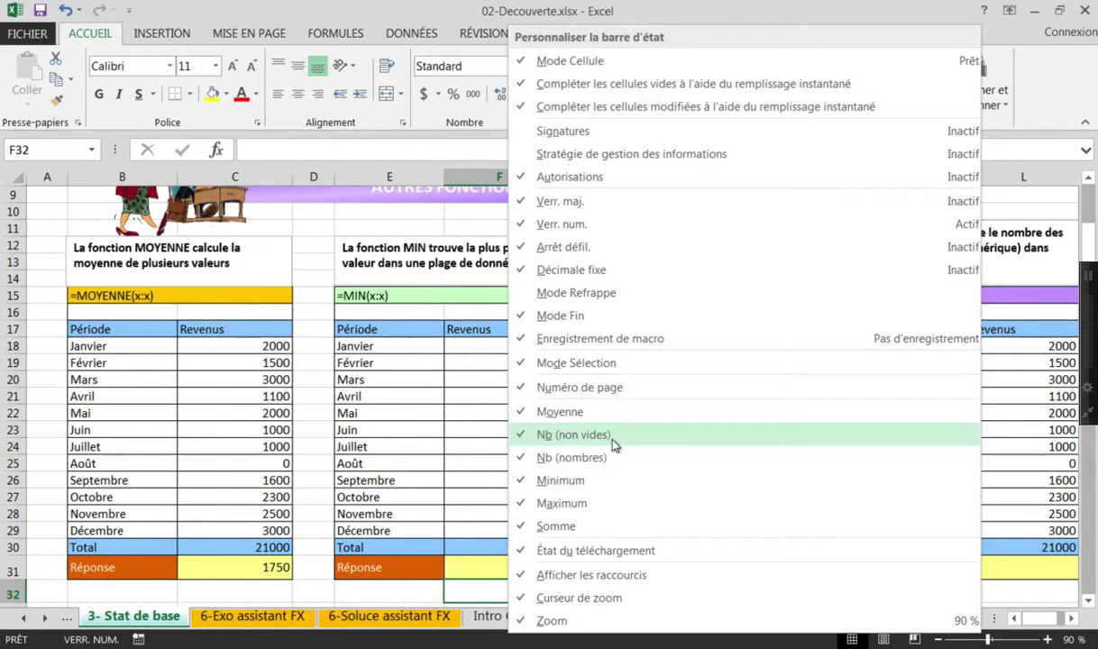
click(474, 612)
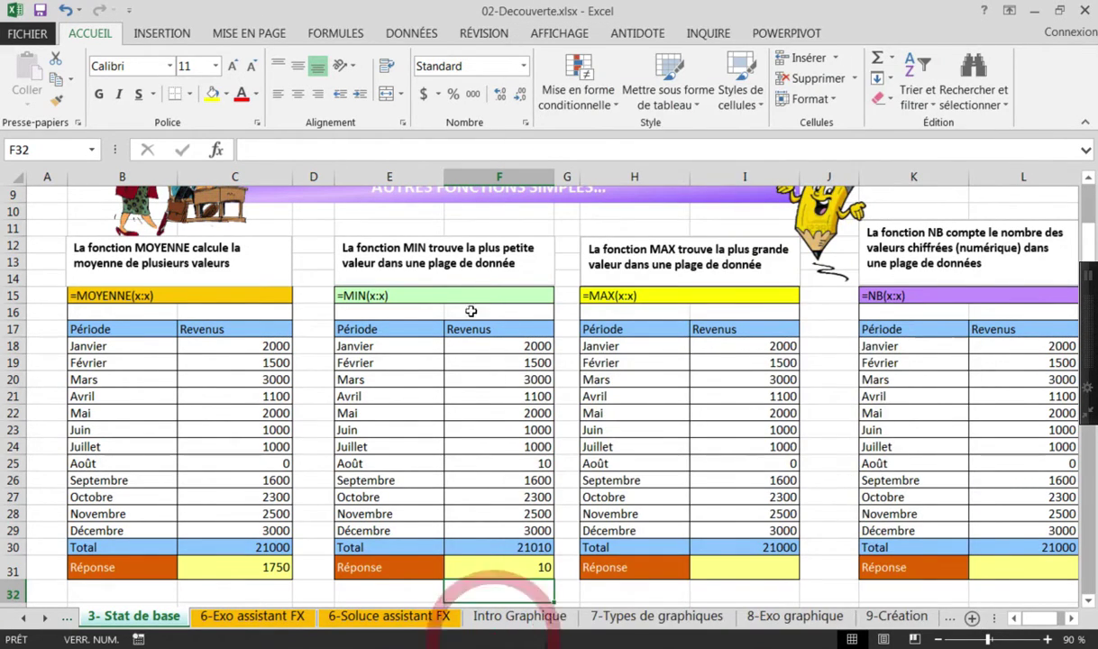
drag(470, 342, 480, 525)
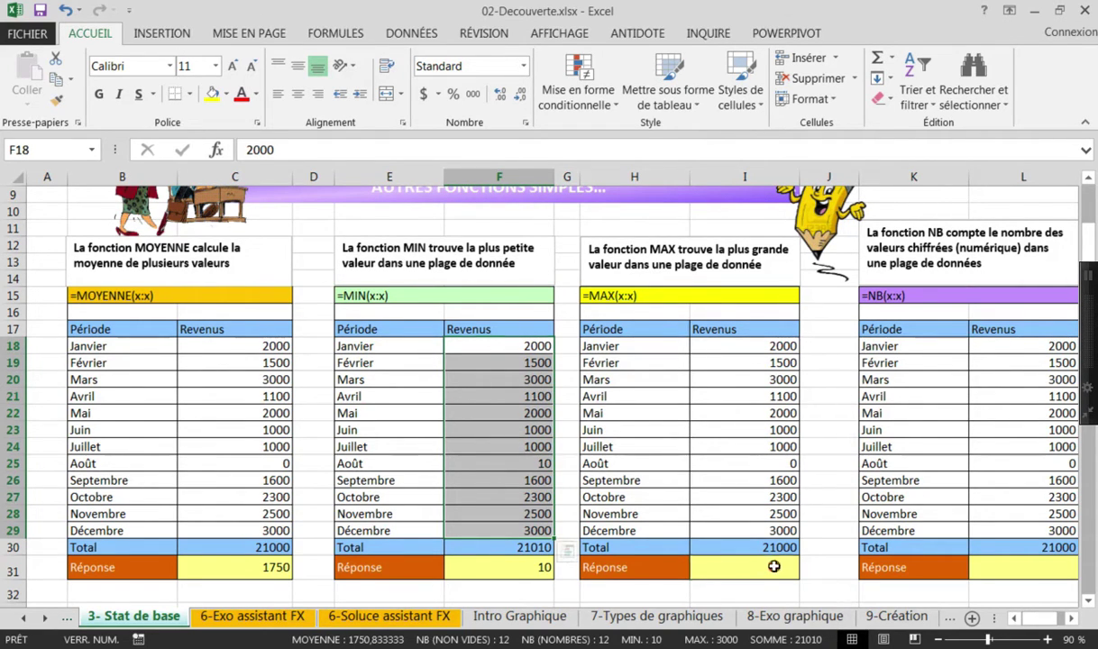
Enter the formula =MAX(I18:I29) in the Réponse cell I31 of the MAX table
click(739, 570)
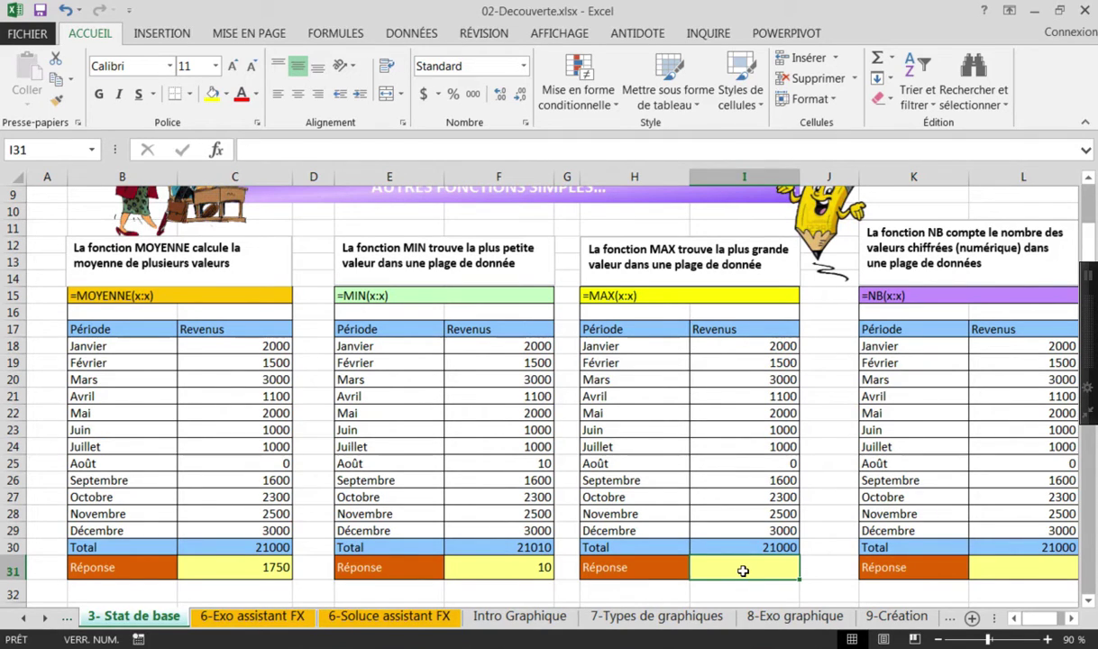
text(=)
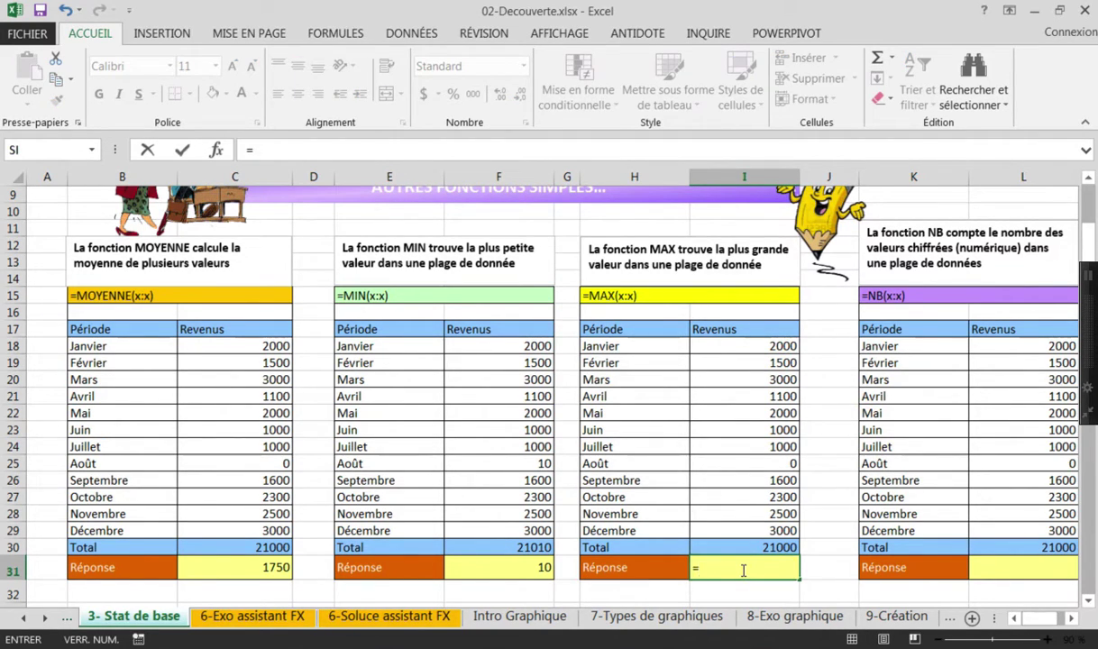
text(max)
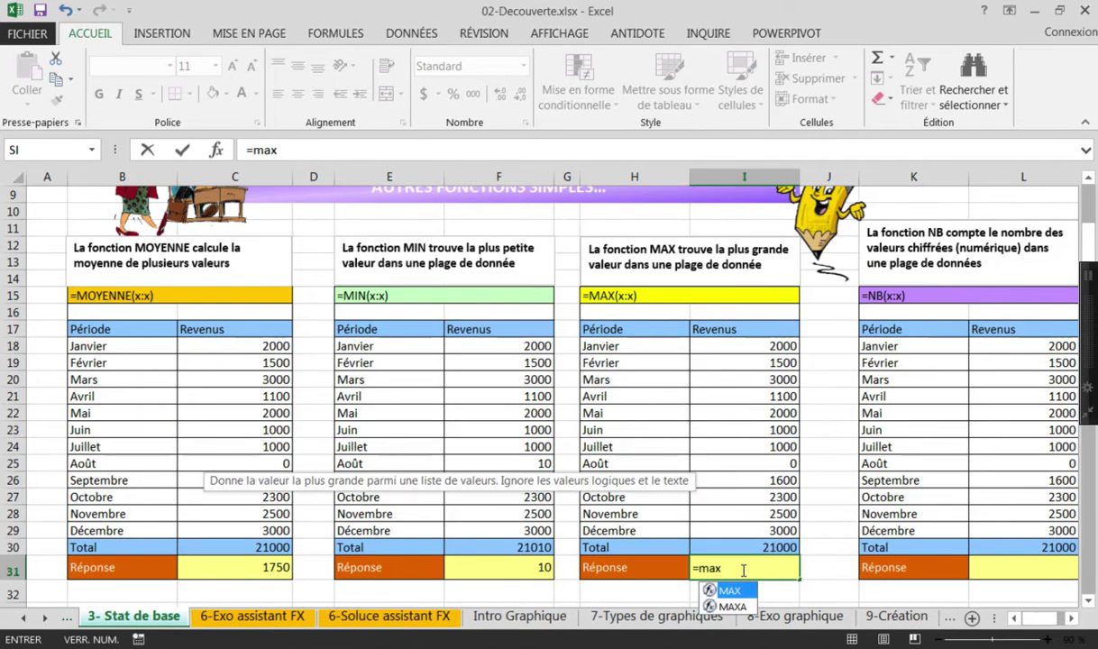
click(711, 591)
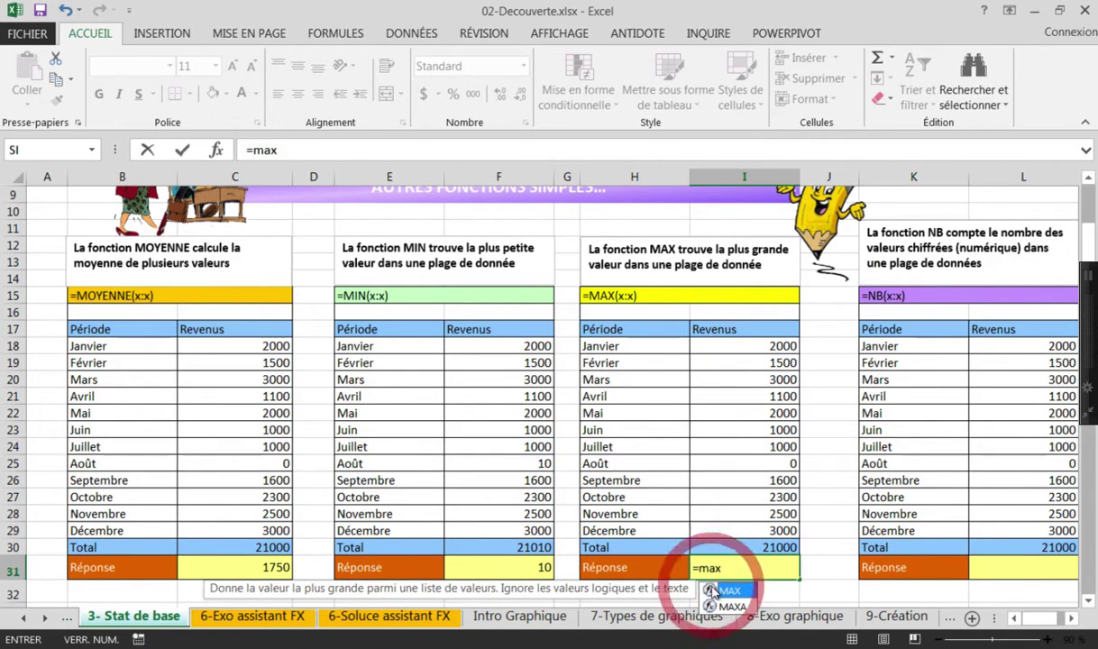
double_click(711, 590)
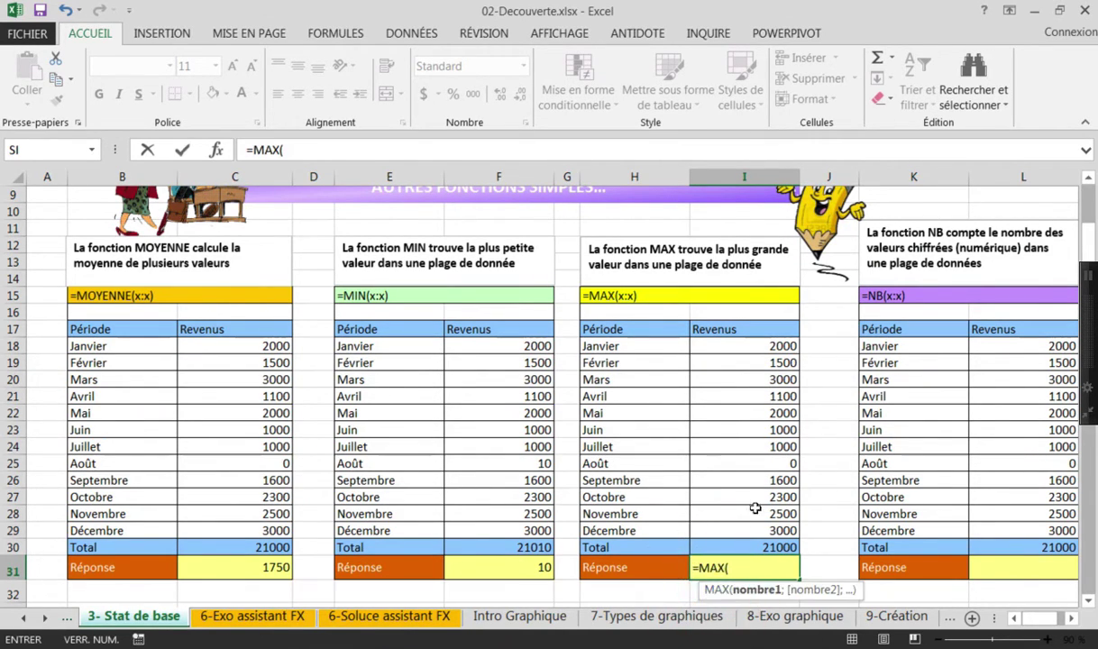
drag(719, 345, 750, 529)
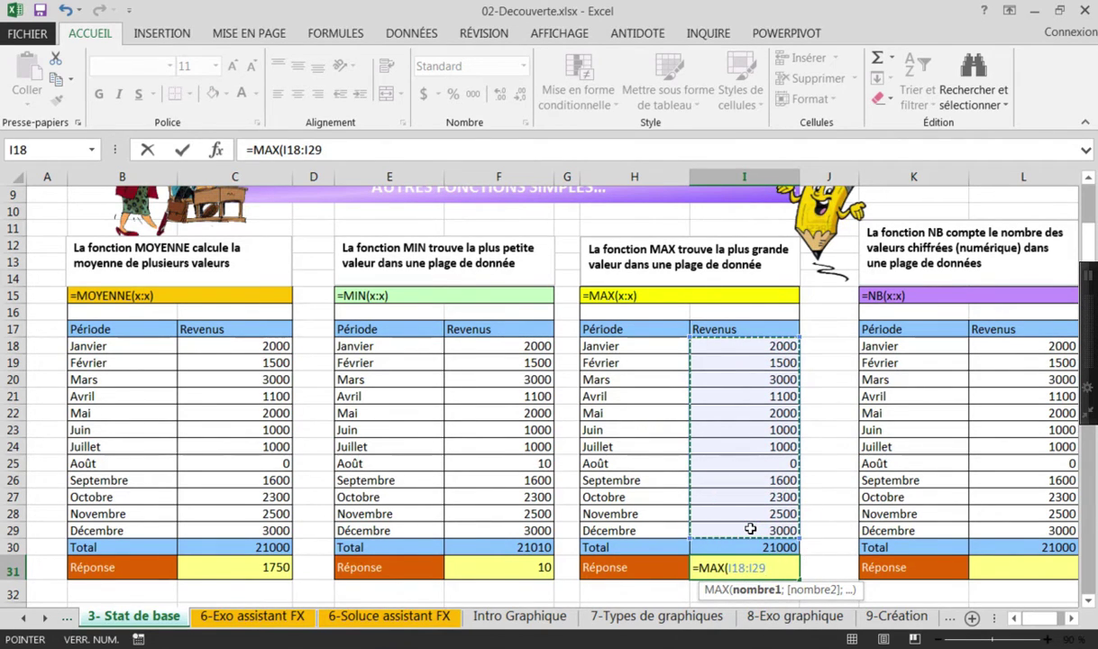
text())
key(Return)
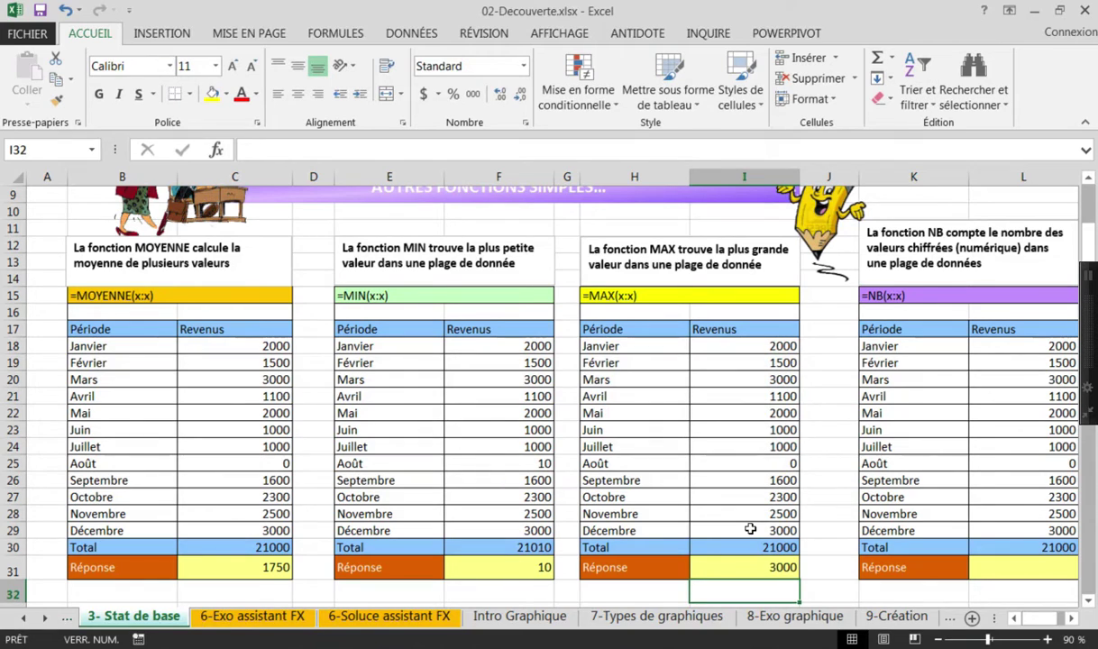
Enter the formula =NB(L18:L29) in the Réponse cell L31 to count the numeric revenue values
click(1071, 618)
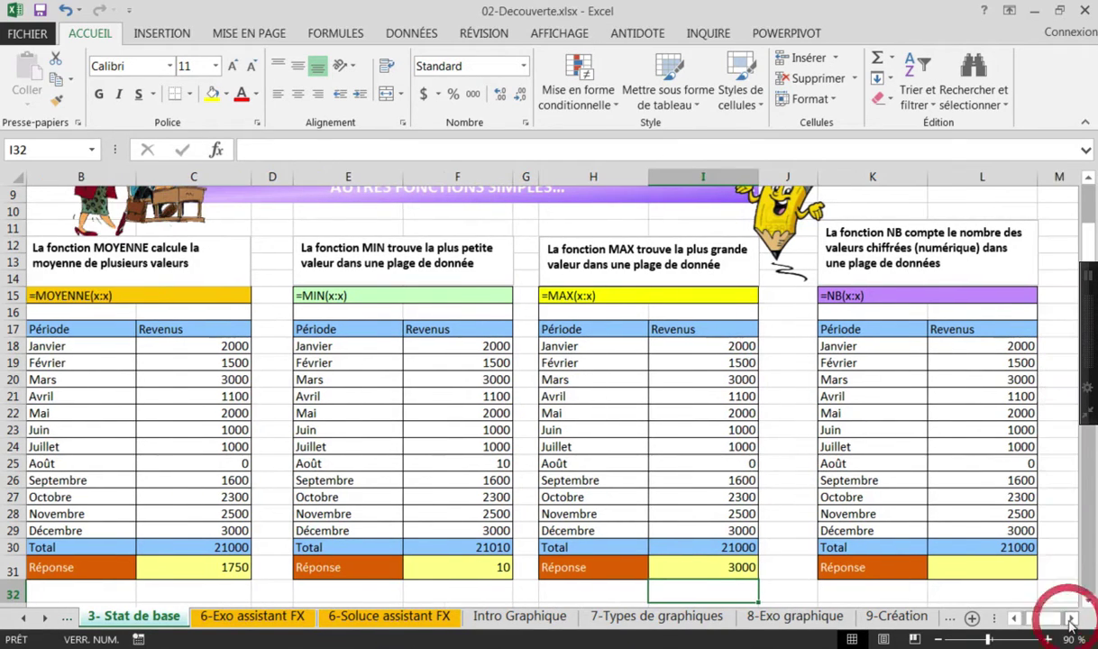
click(1071, 619)
click(1071, 618)
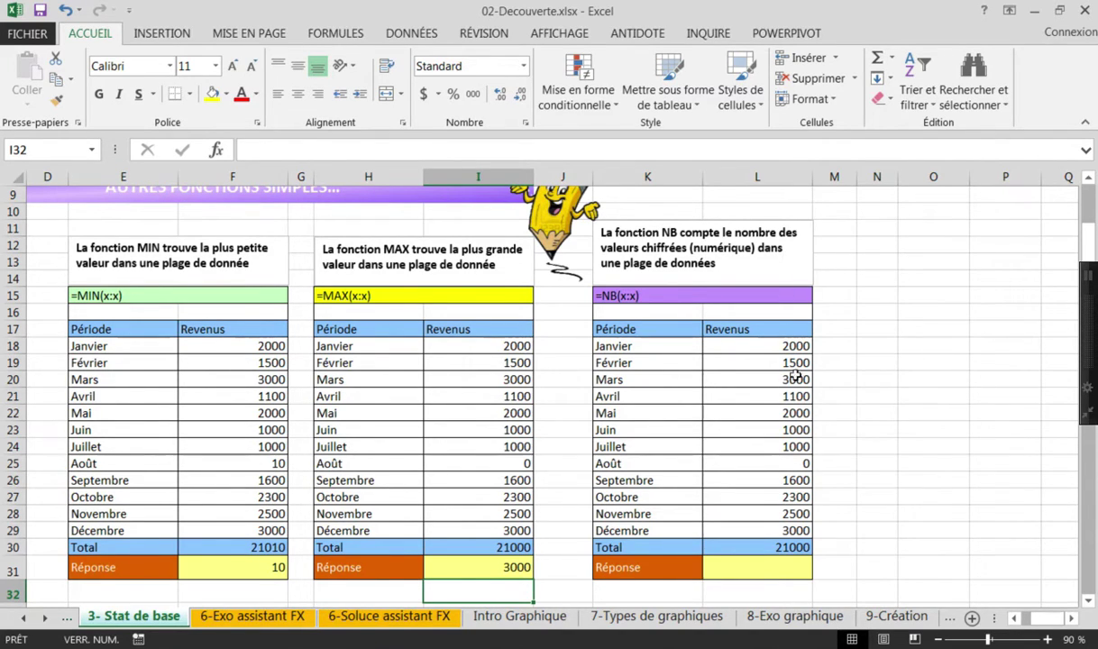
click(766, 565)
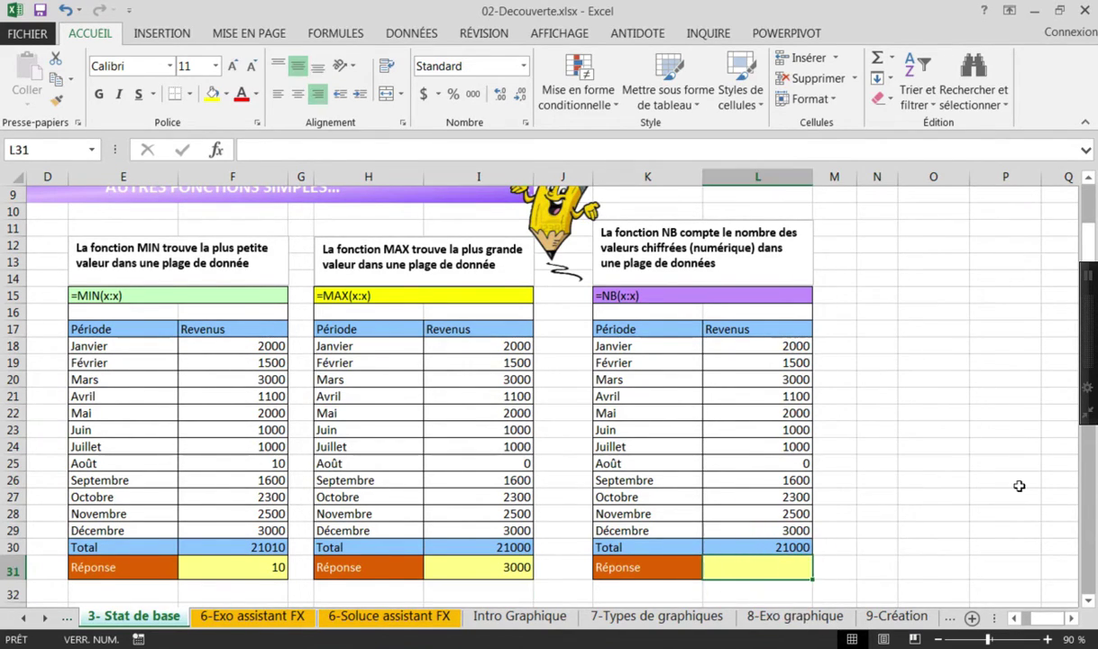
text(=)
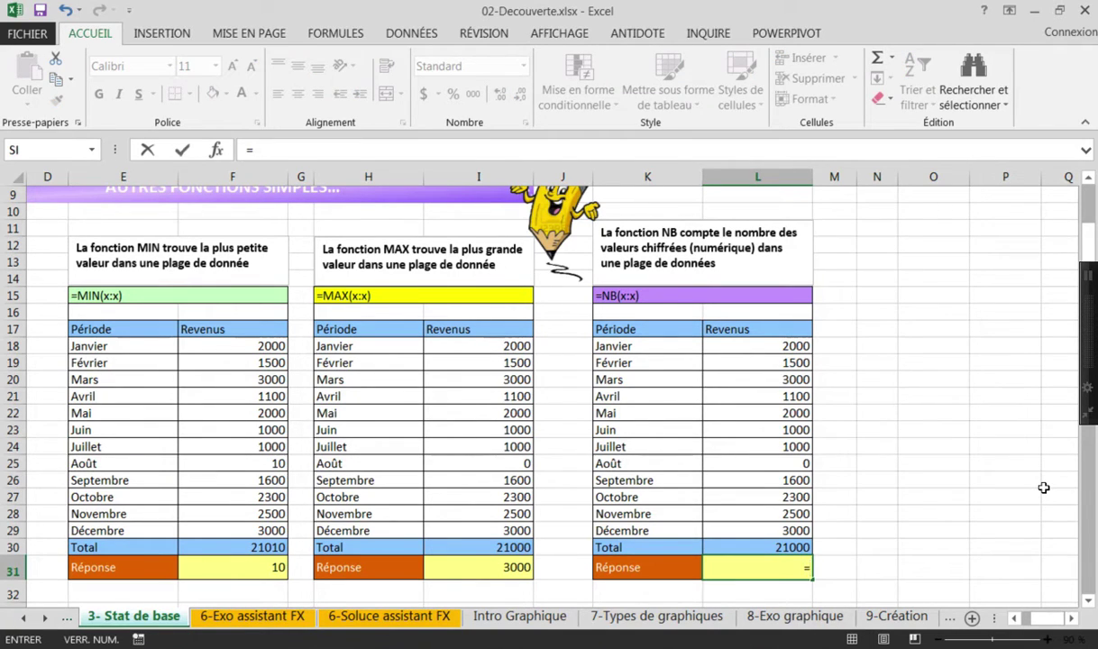
click(891, 58)
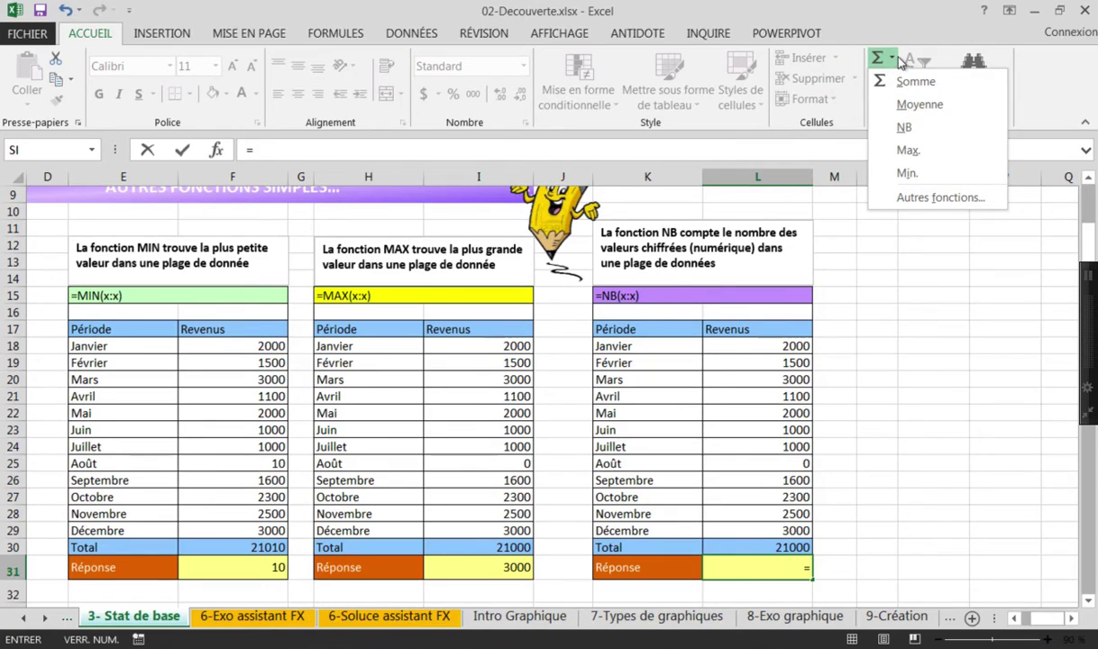
click(900, 128)
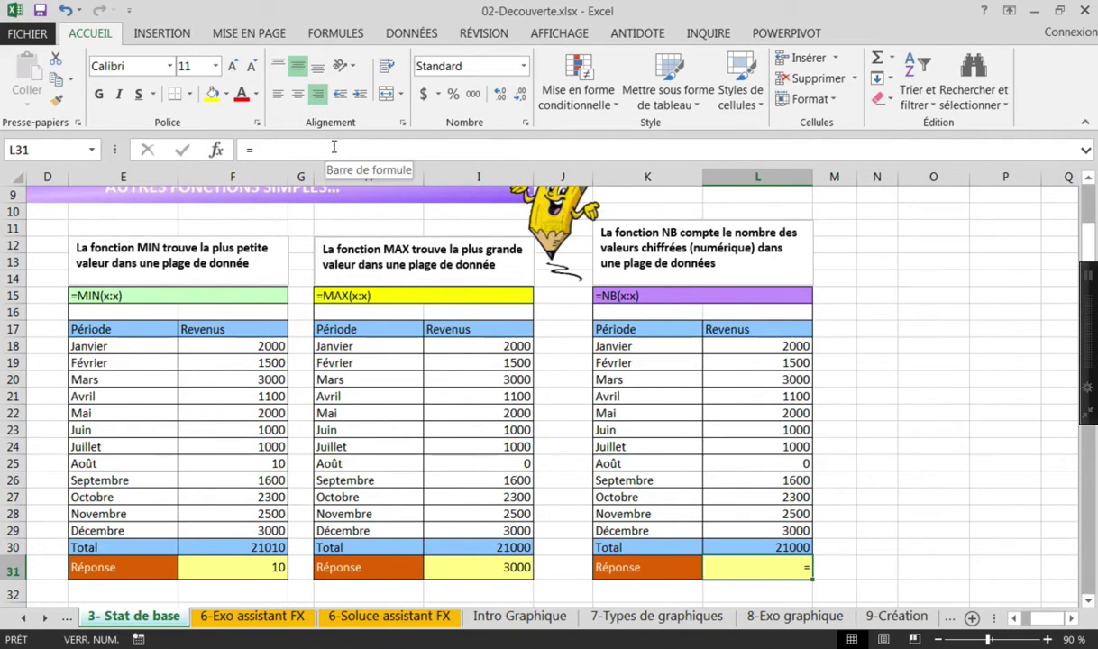
click(333, 147)
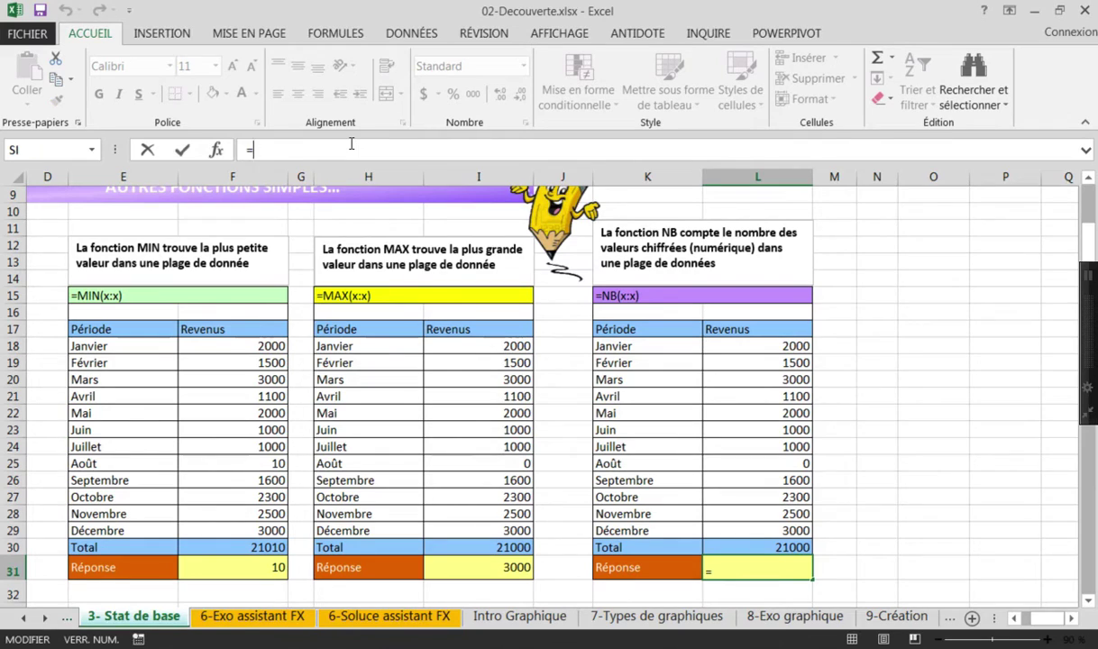
text(nb)
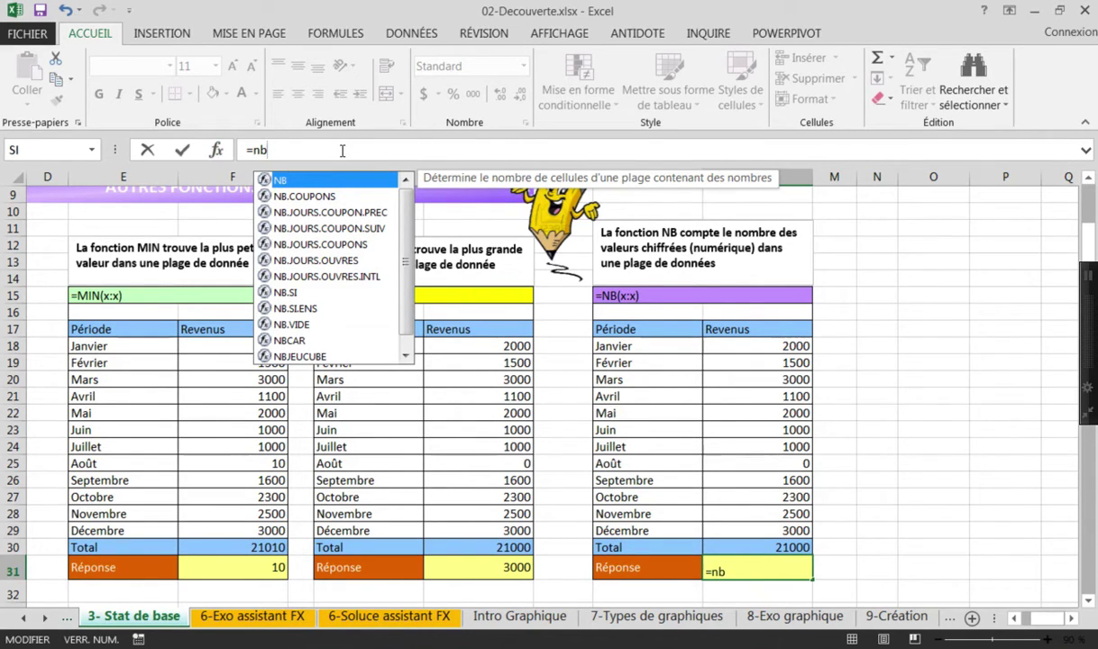
double_click(266, 180)
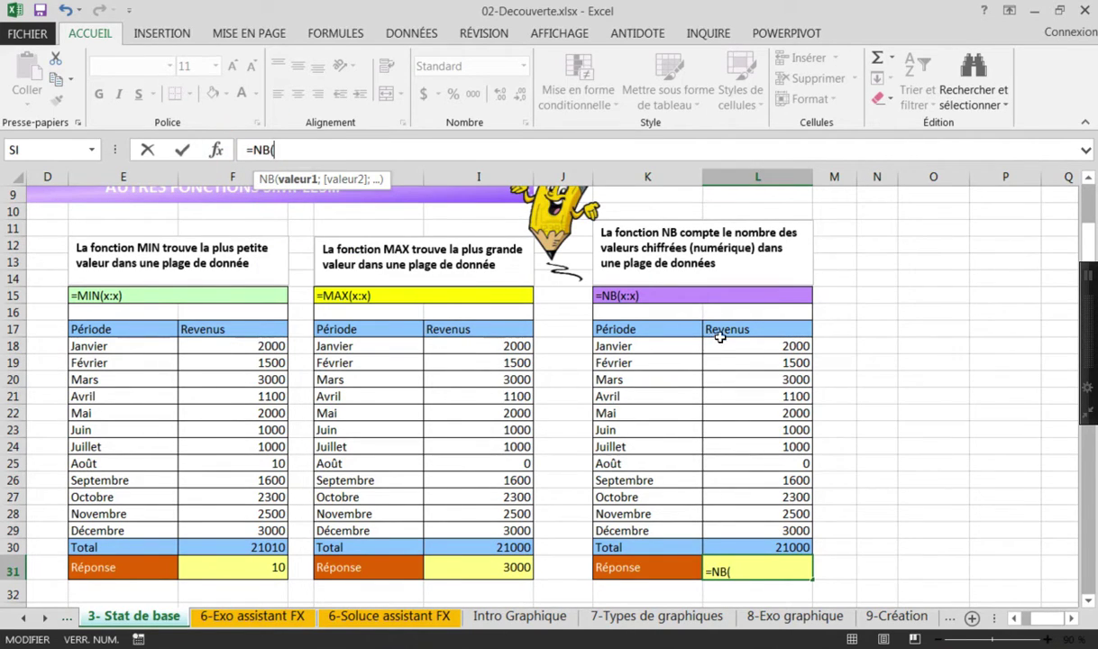
drag(721, 348, 736, 523)
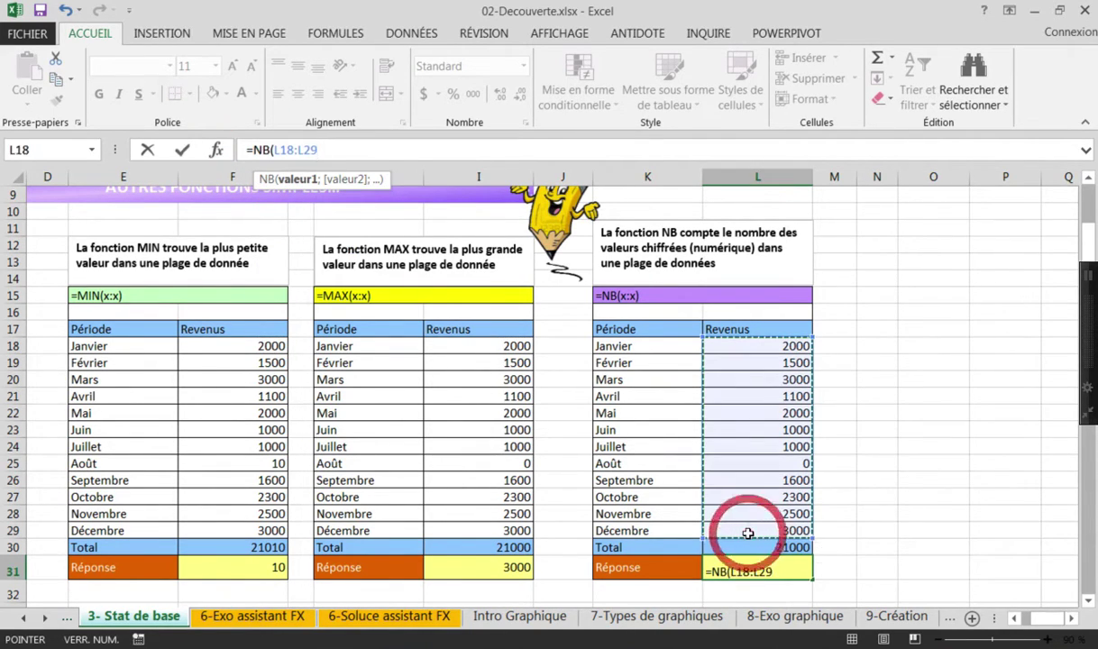
text())
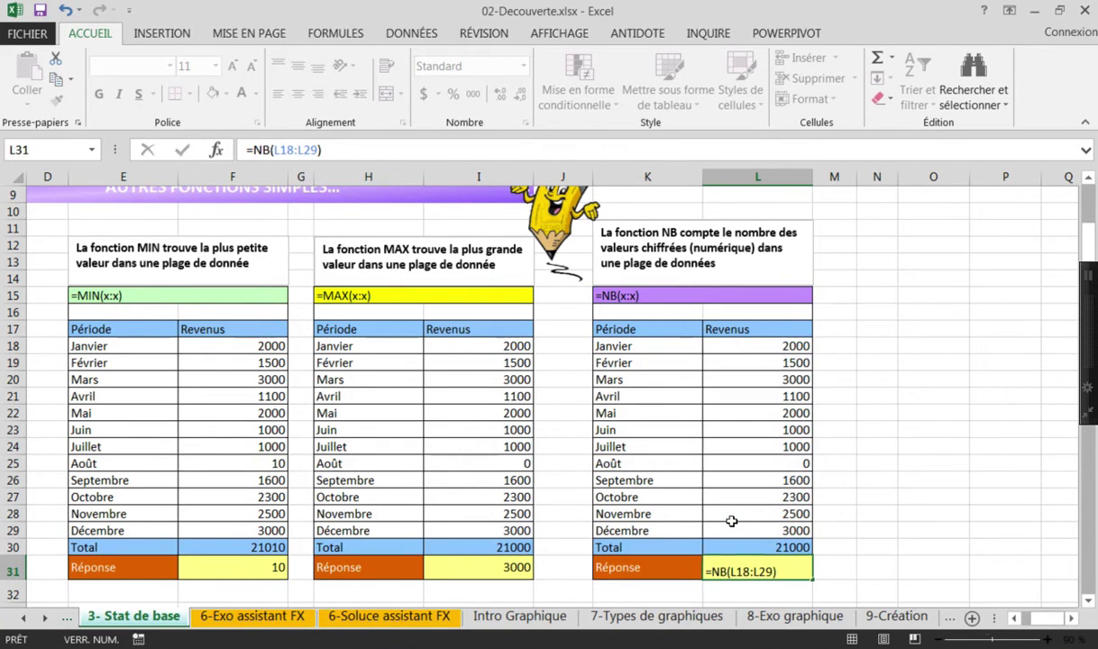
Start a PETITE.VALEUR formula in the Réponse cell C57 and open its function arguments
key(Return)
scroll(439, 498, down, 8)
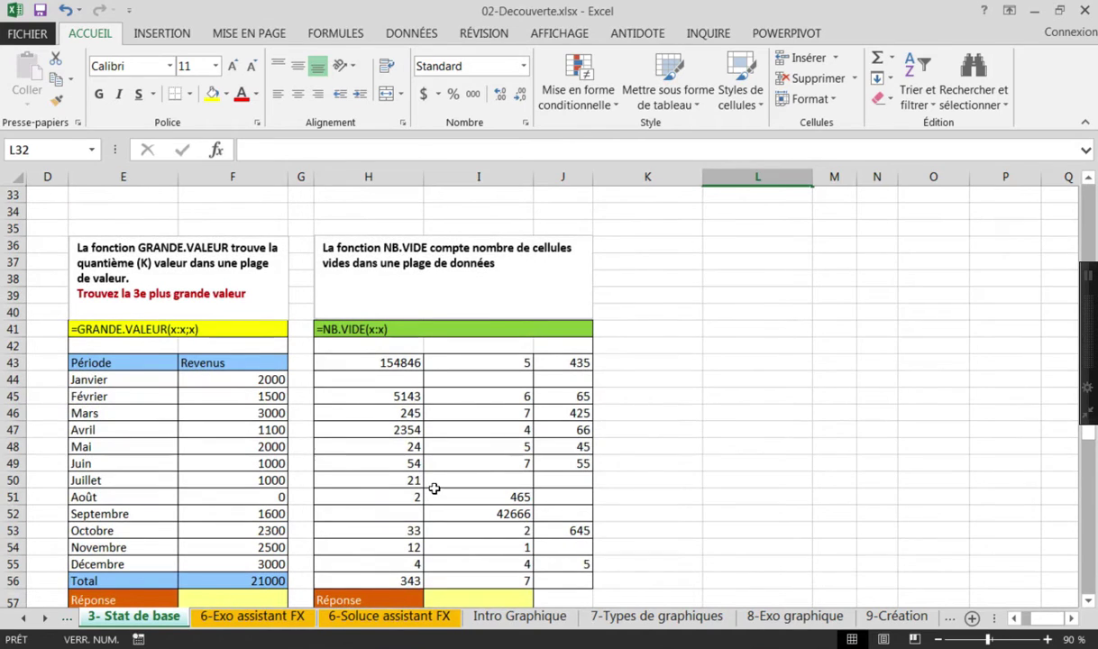
drag(1045, 619, 1030, 624)
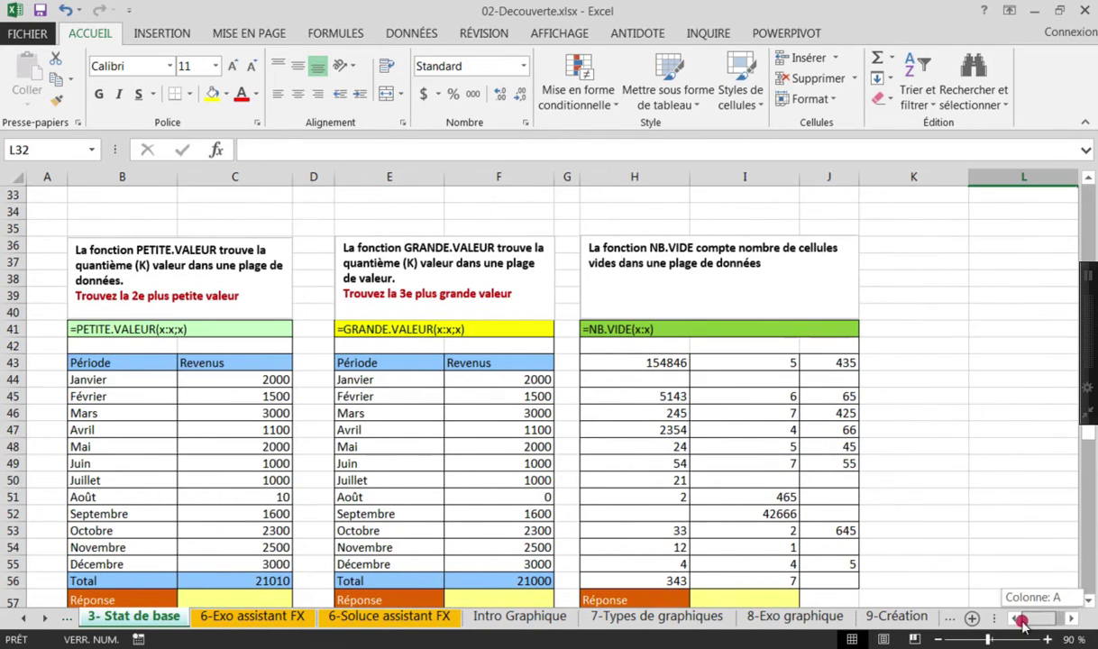
scroll(234, 503, down, 1)
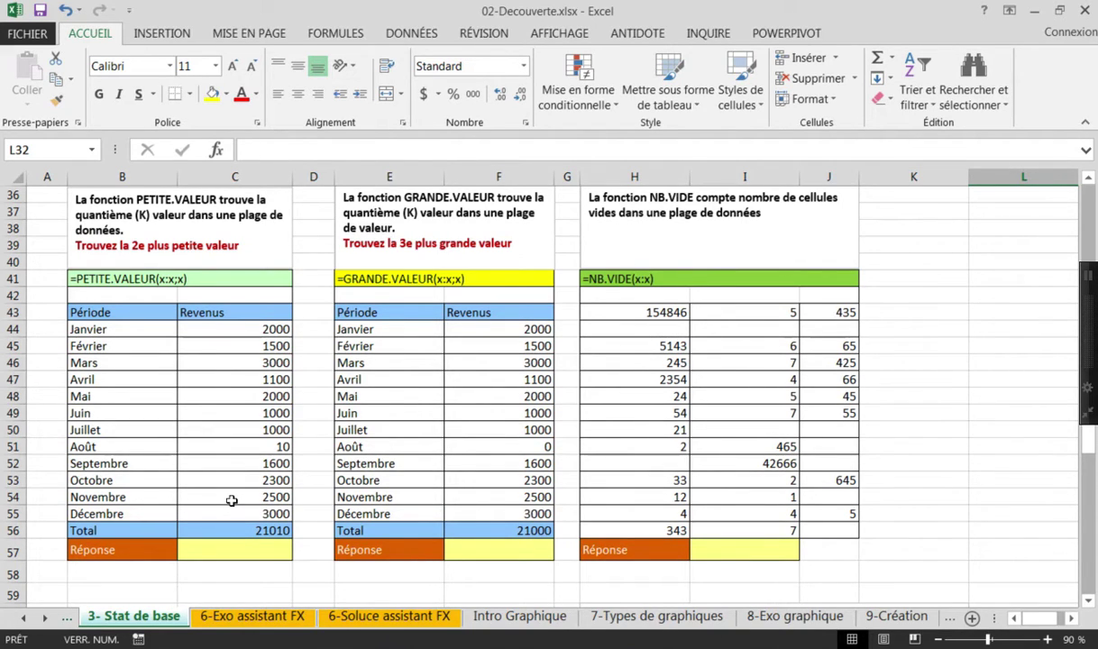
click(240, 550)
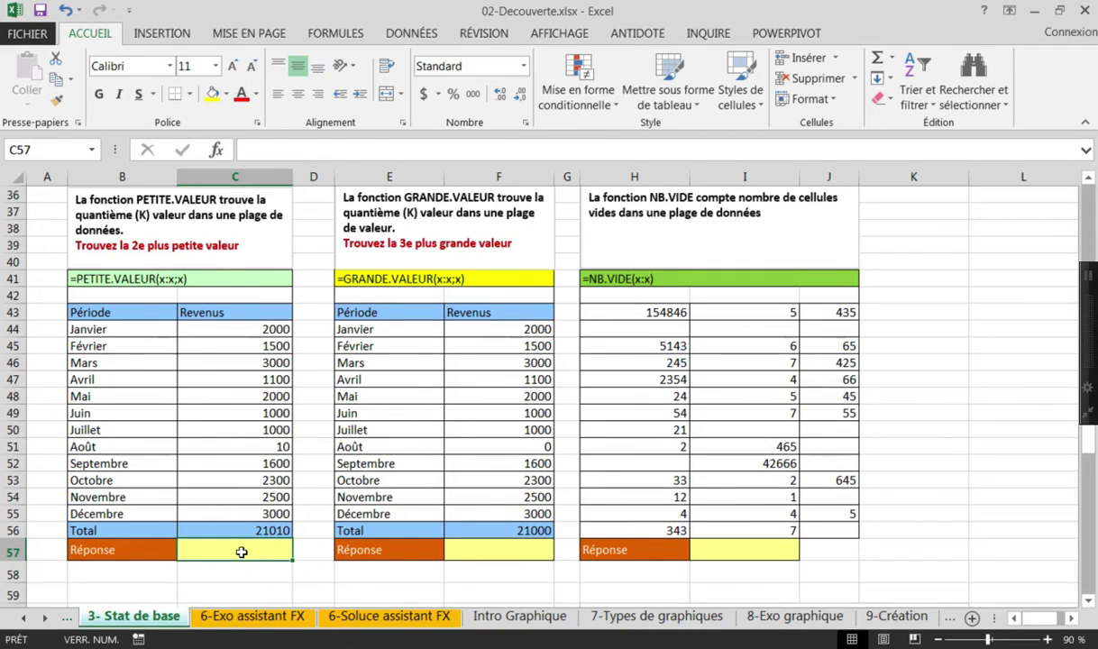
text(=pe)
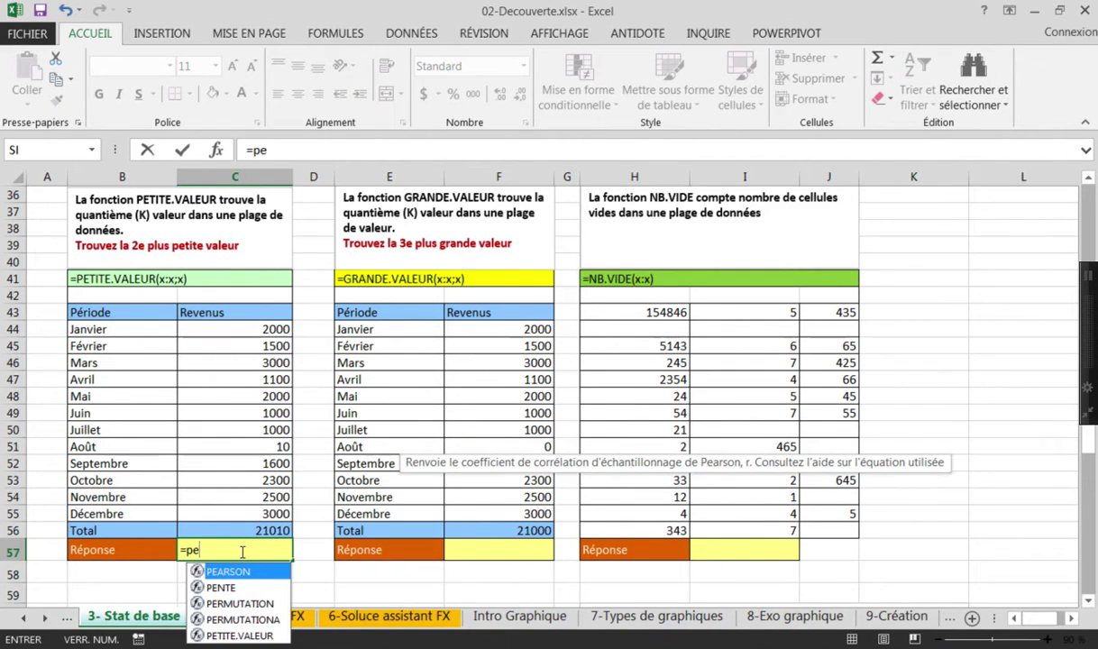
double_click(202, 635)
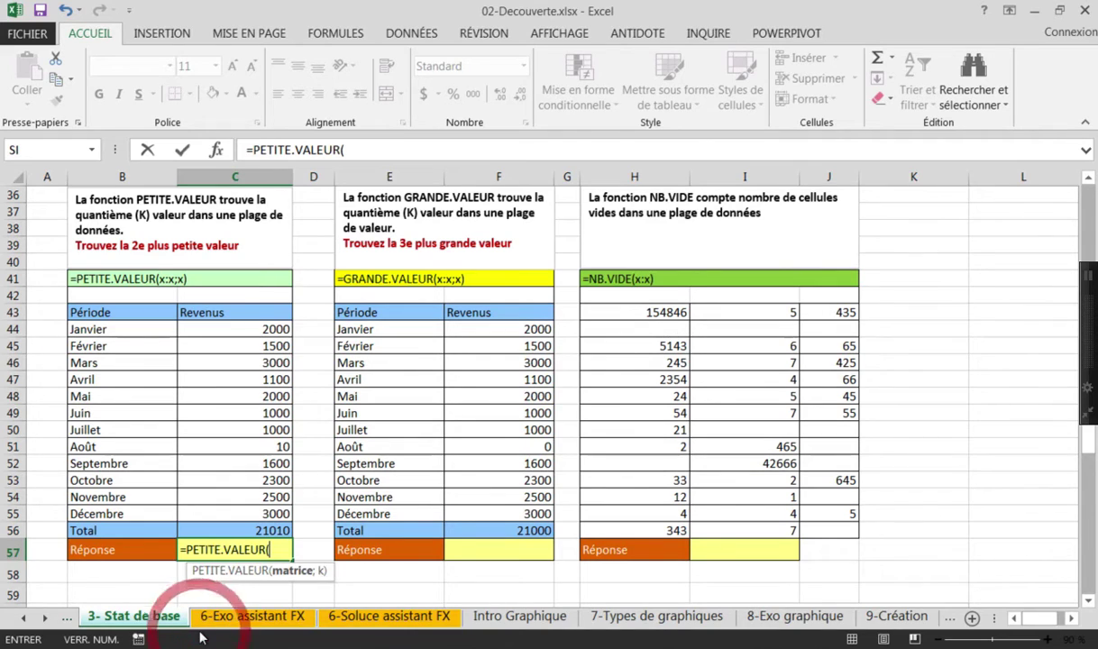
click(216, 150)
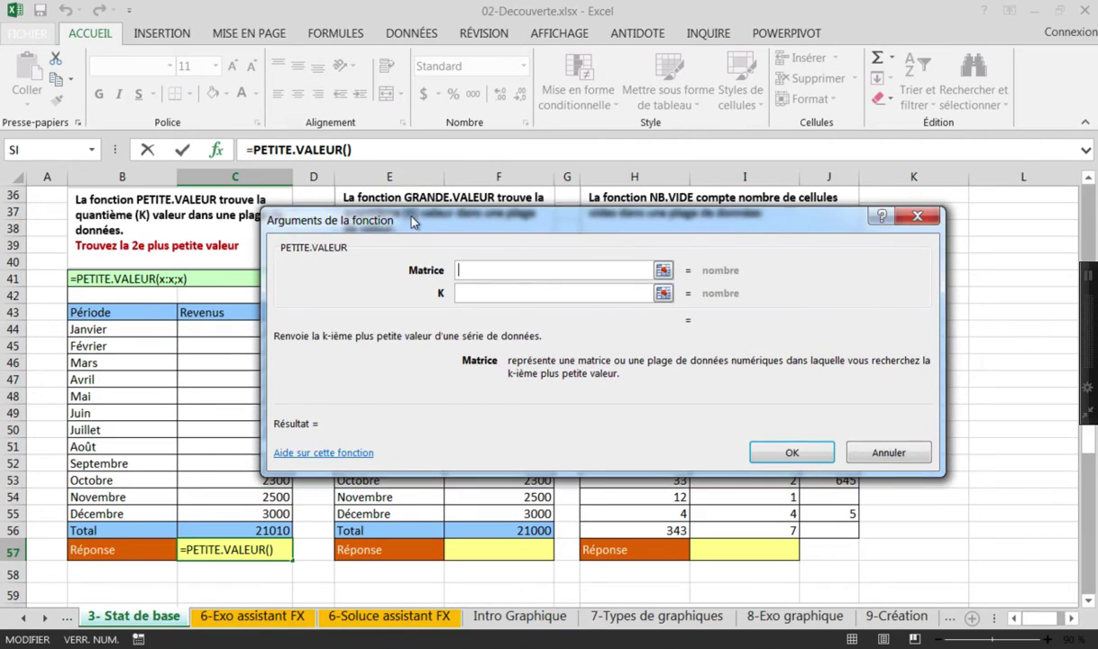
Complete the PETITE.VALEUR function with Matrice C44:C55 and K 2 to find the second smallest revenue
click(417, 218)
drag(420, 220, 423, 192)
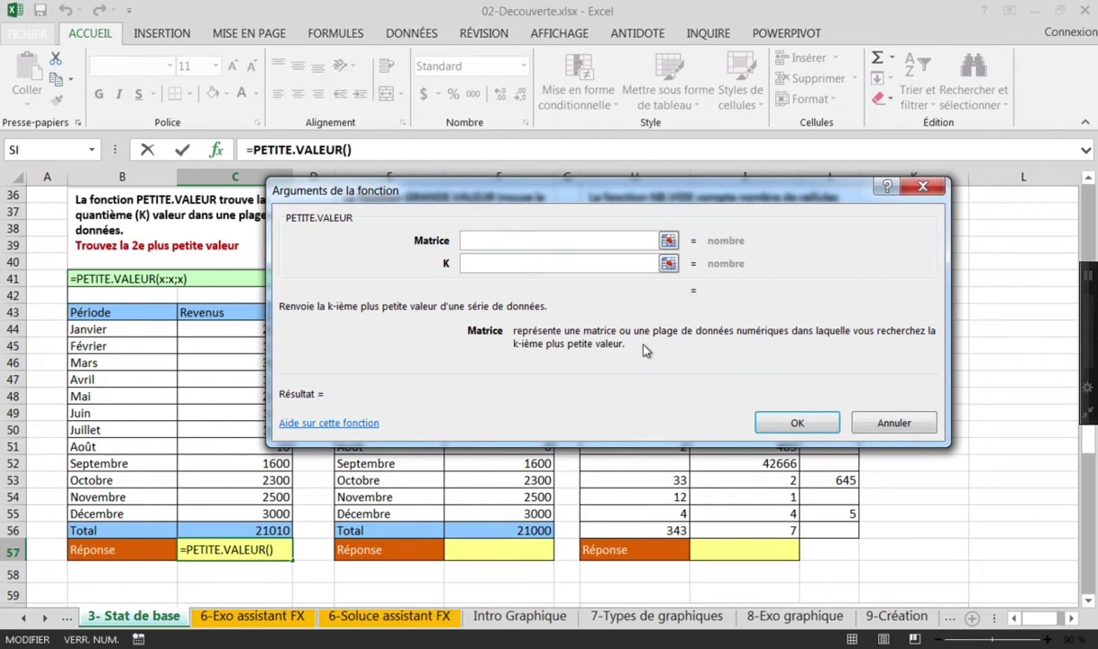
click(470, 190)
drag(470, 191, 546, 163)
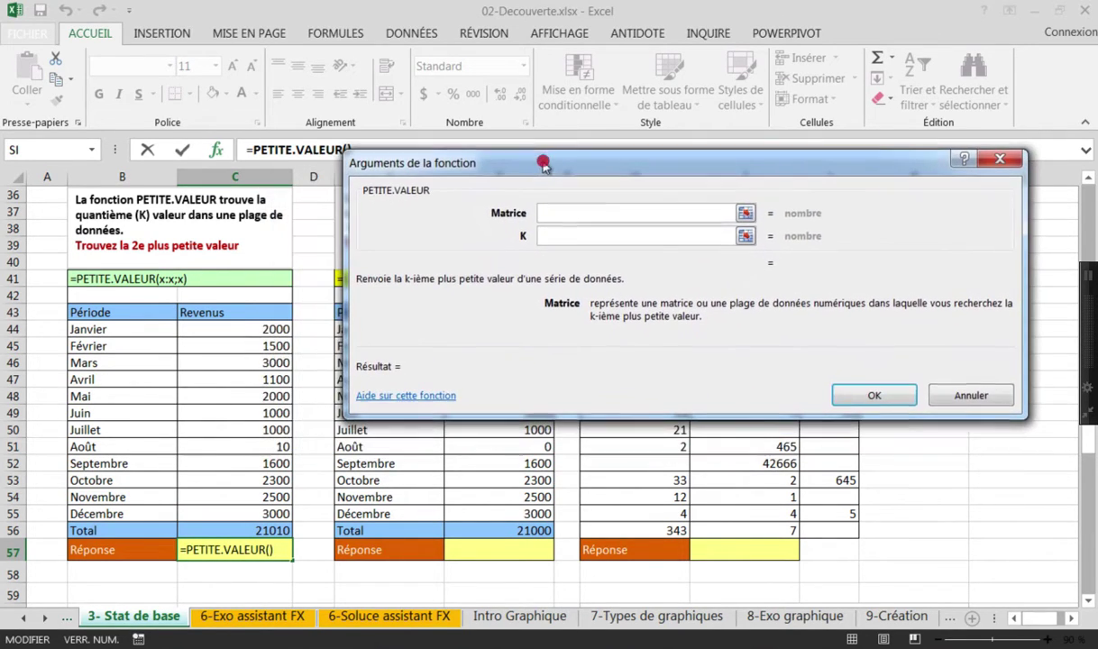
drag(240, 331, 251, 512)
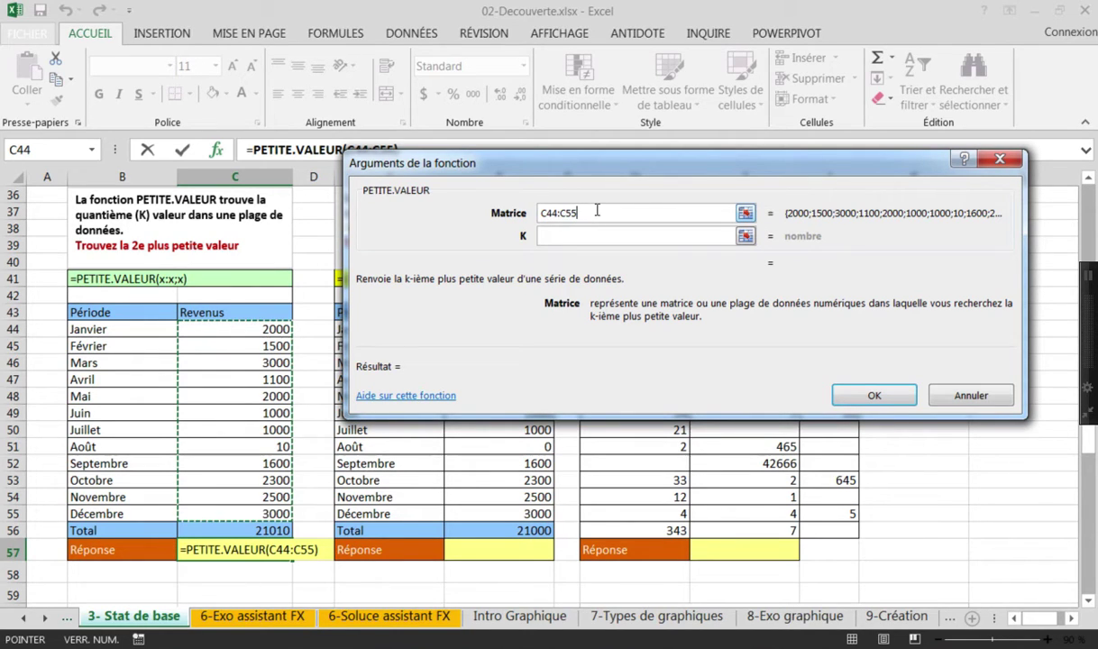
click(560, 239)
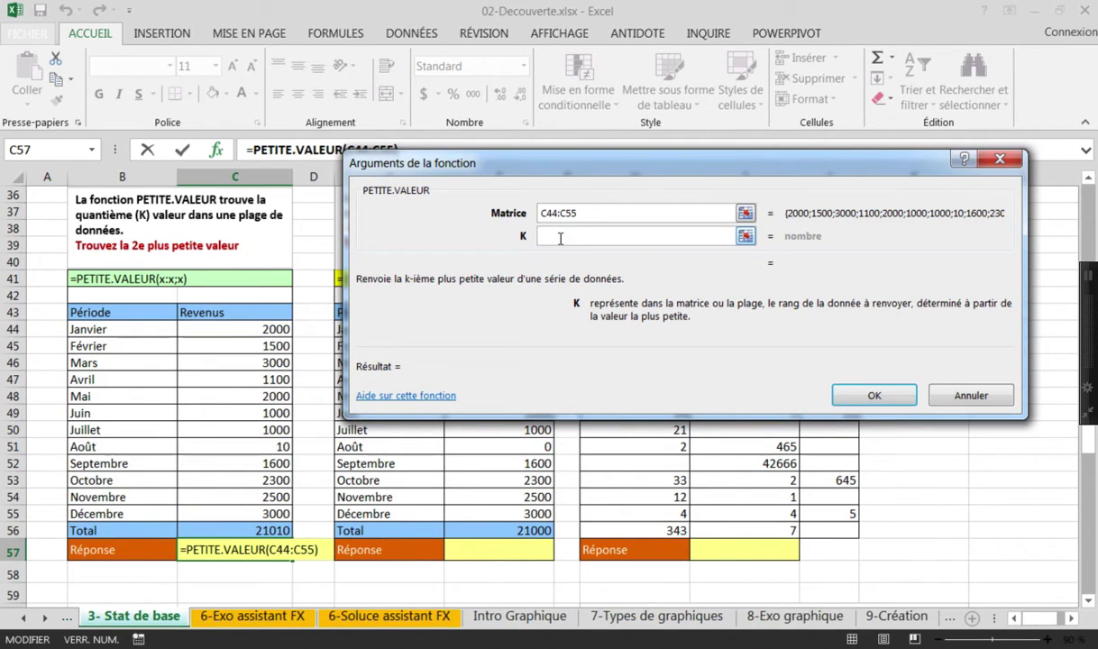
text(2)
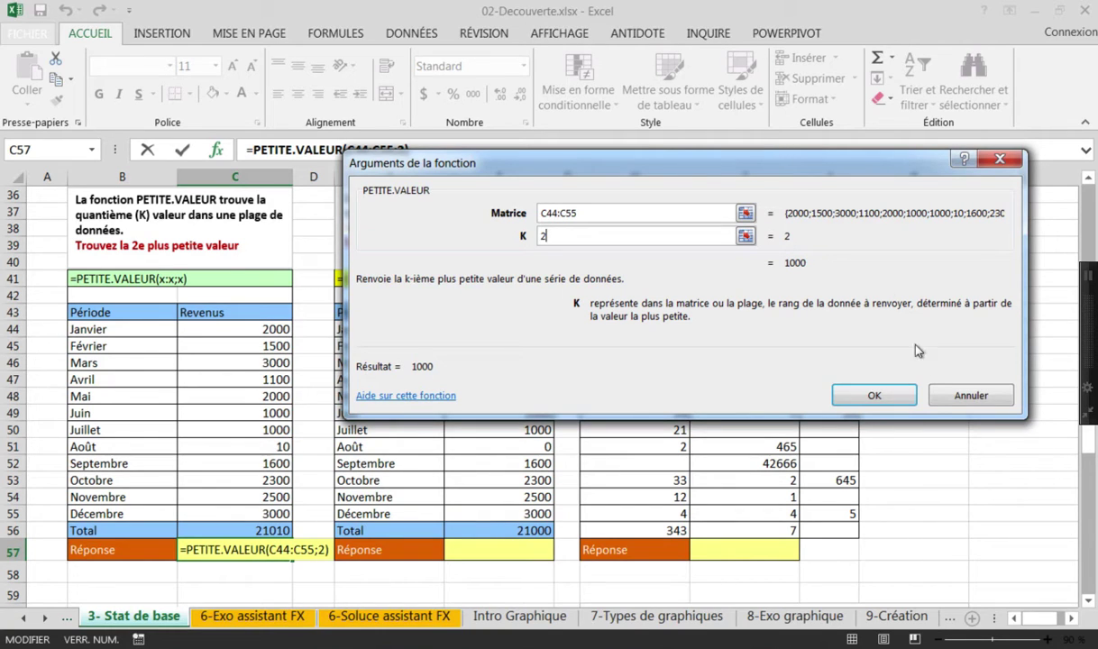
click(874, 398)
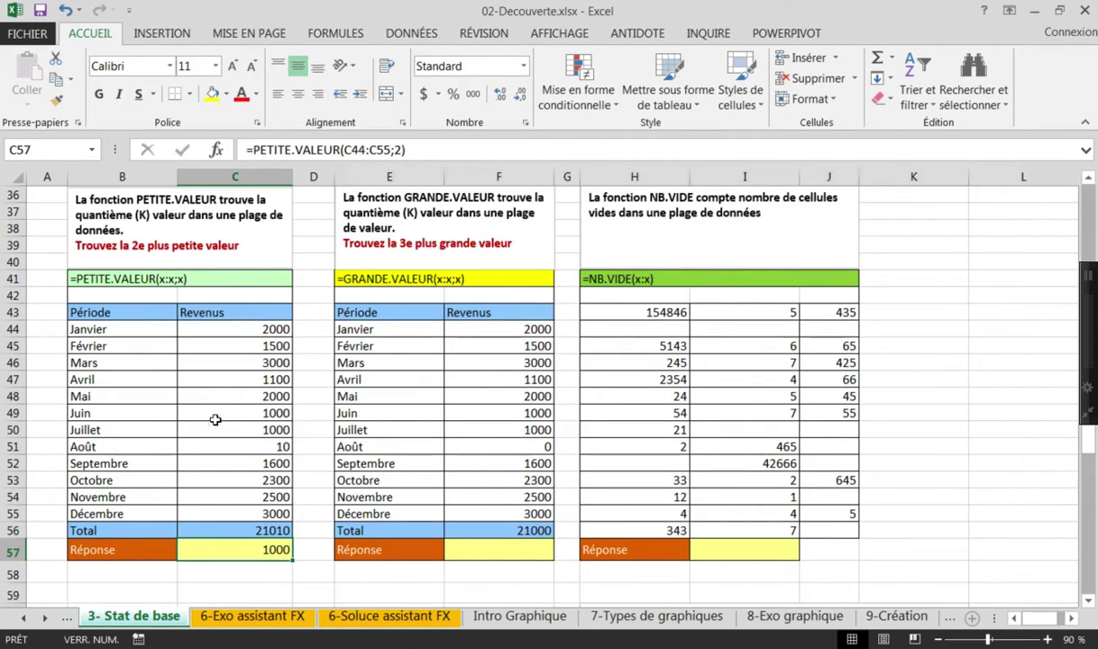
Examine the Juin and Juillet revenues in C49:C50 of the PETITE.VALEUR table for duplicate values
click(213, 419)
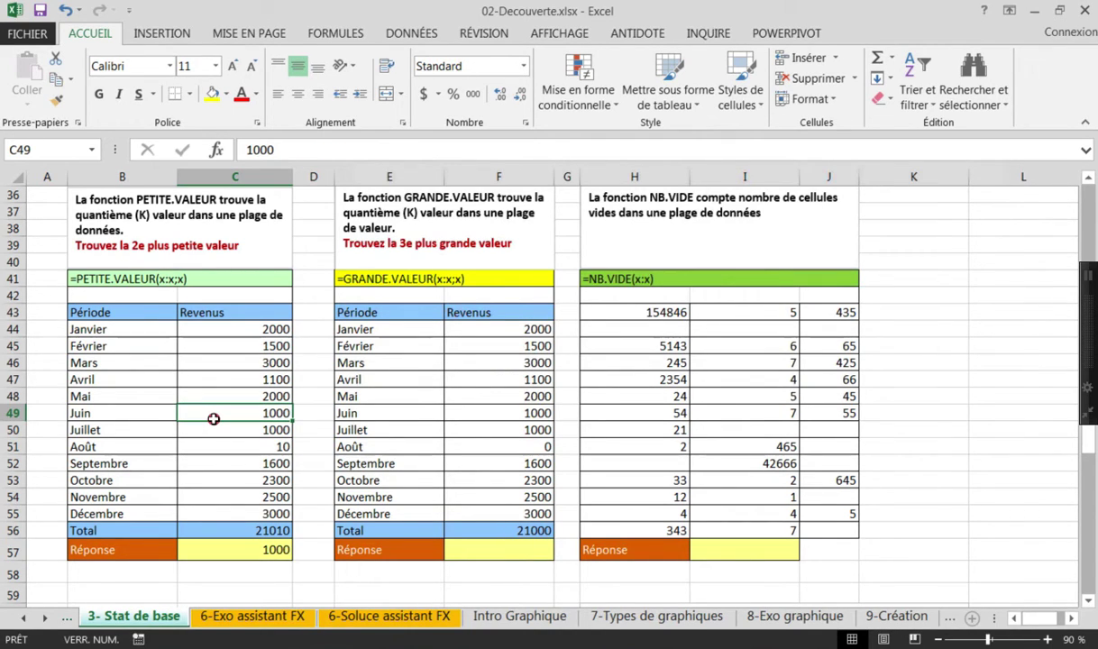
drag(214, 419, 214, 431)
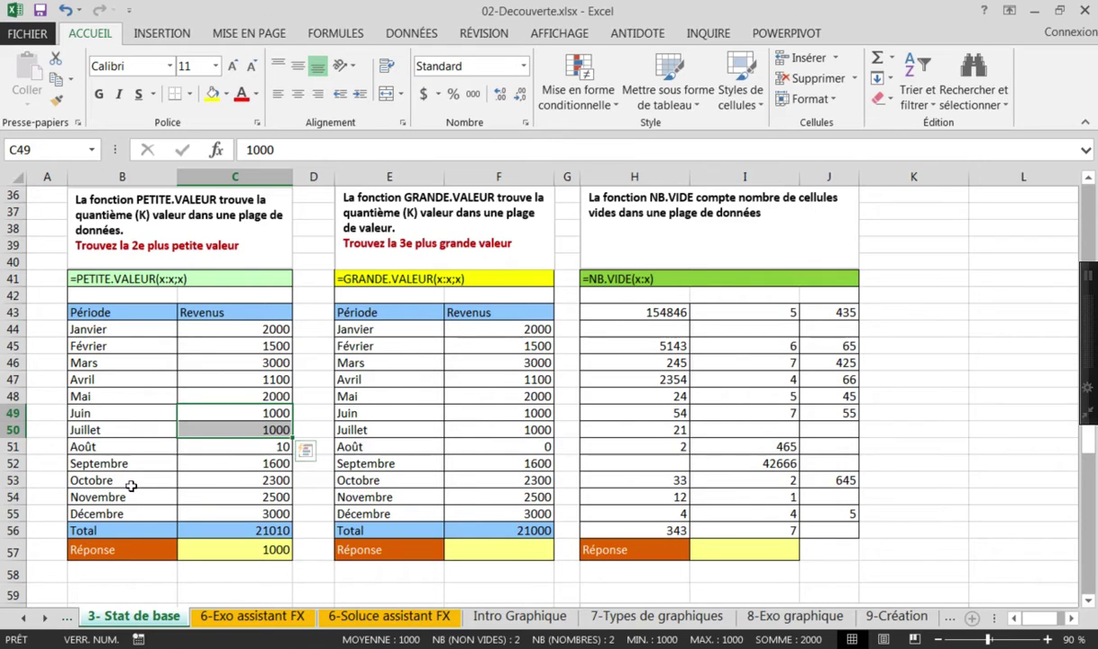
click(11, 413)
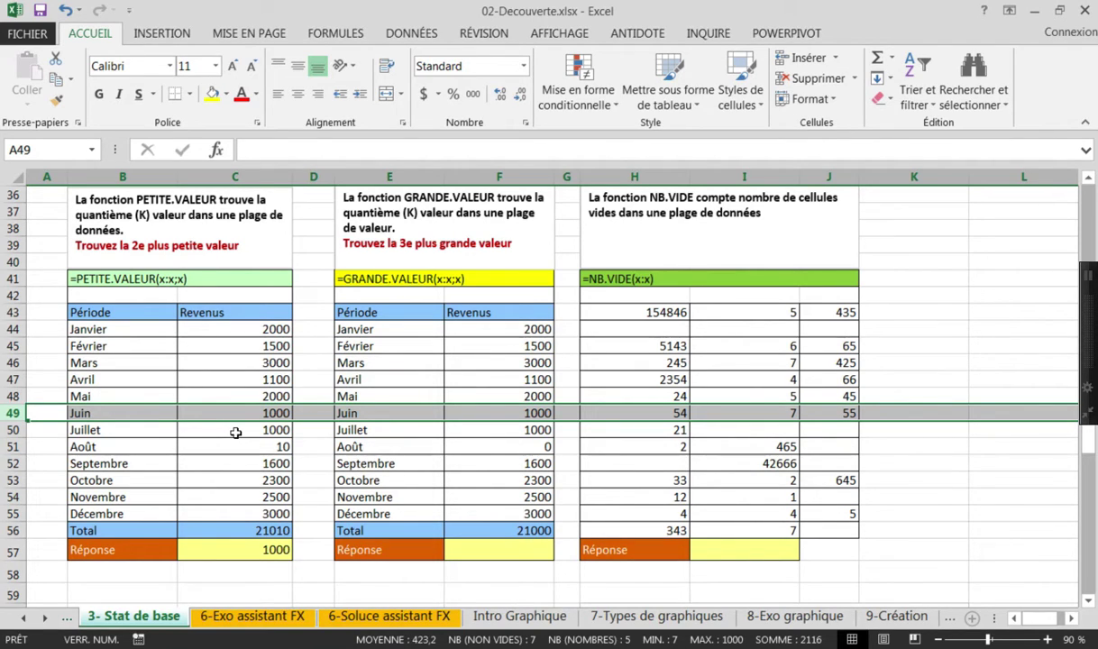
Start a GRANDE.VALEUR formula in the Réponse cell F57 and open its function arguments
click(469, 543)
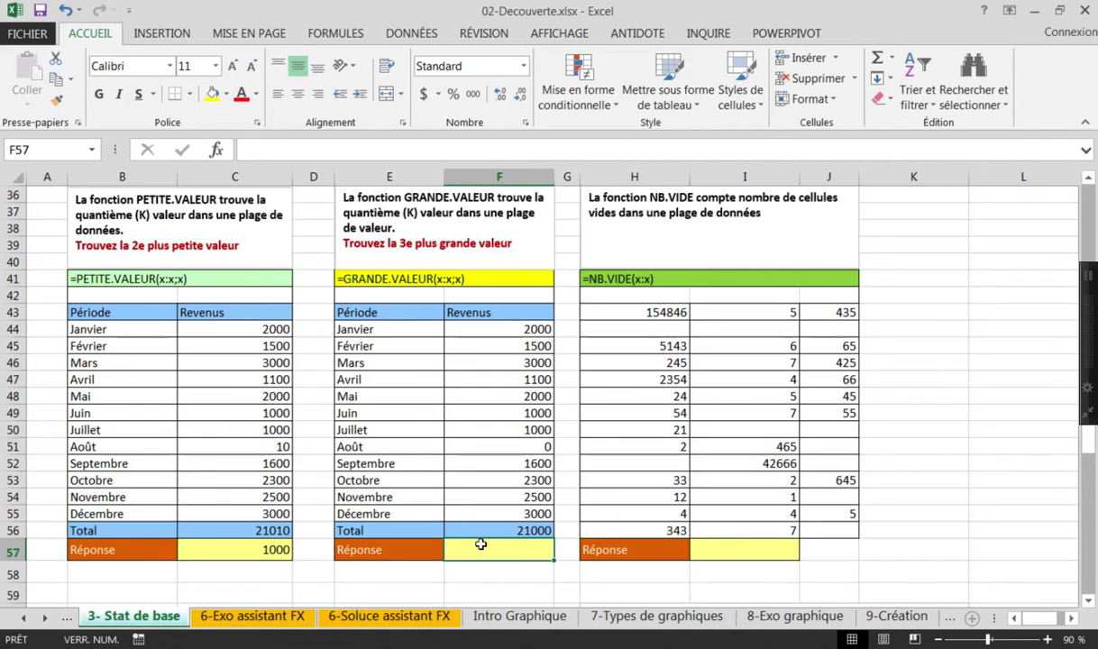
text(=gra)
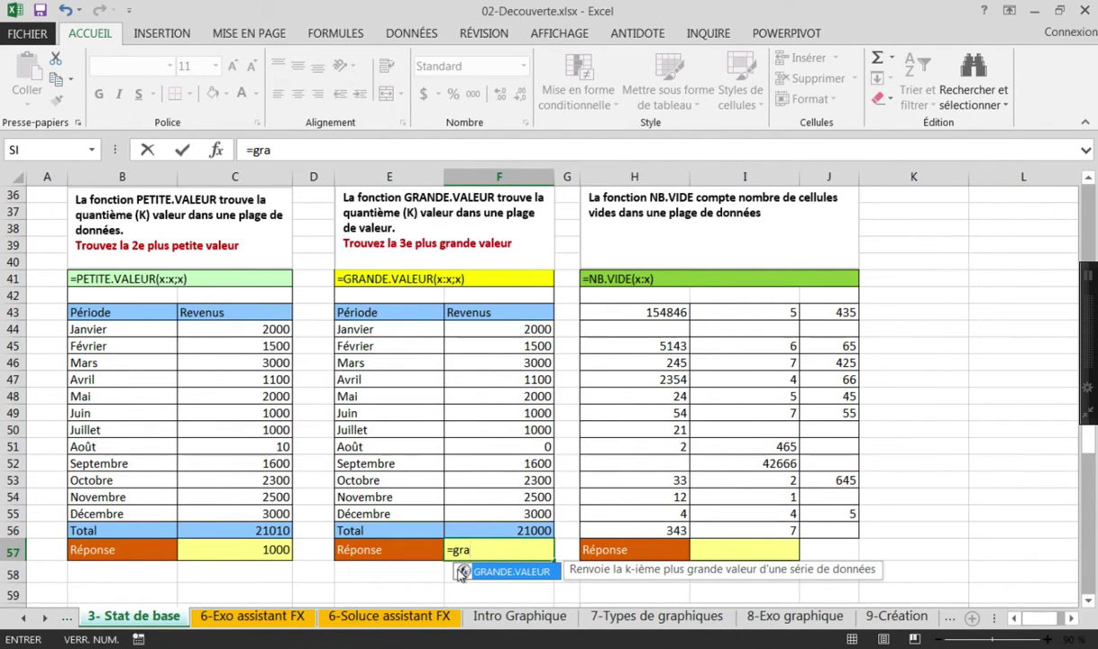
double_click(463, 572)
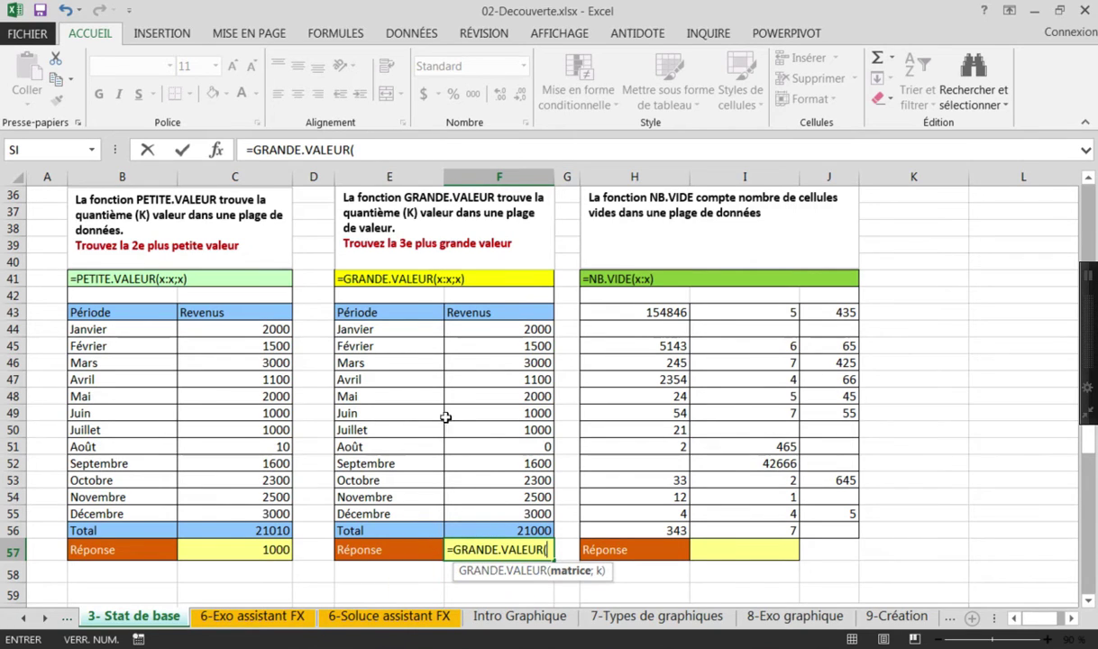
click(216, 151)
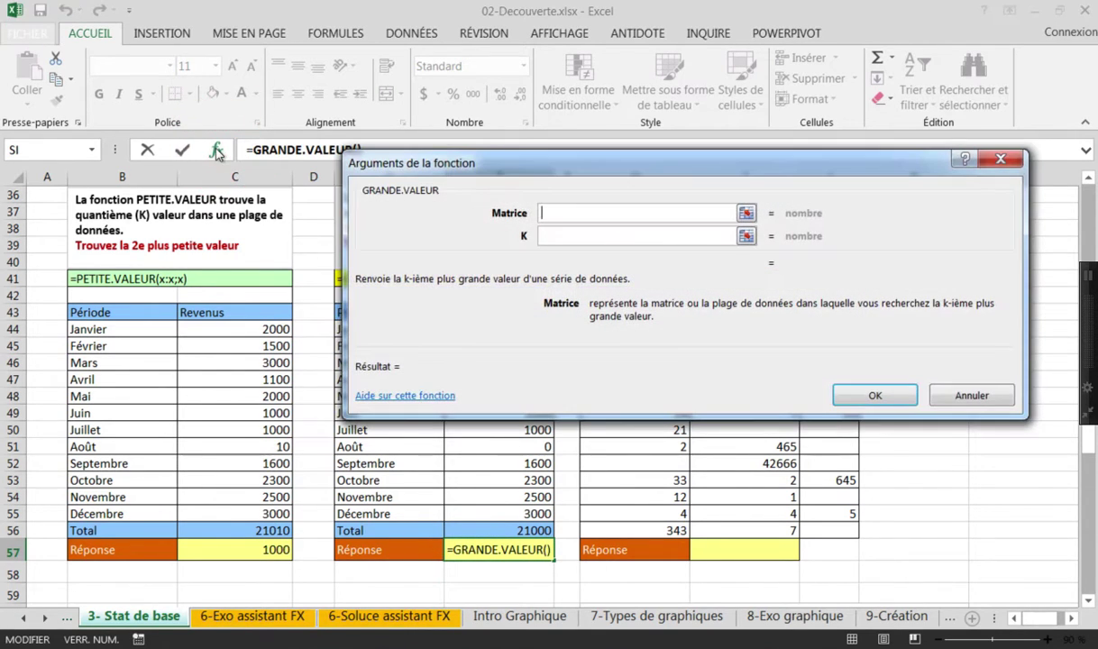
Complete the GRANDE.VALEUR function with Matrice F44:F55 and K 3 to find the third largest revenue
drag(590, 162, 453, 130)
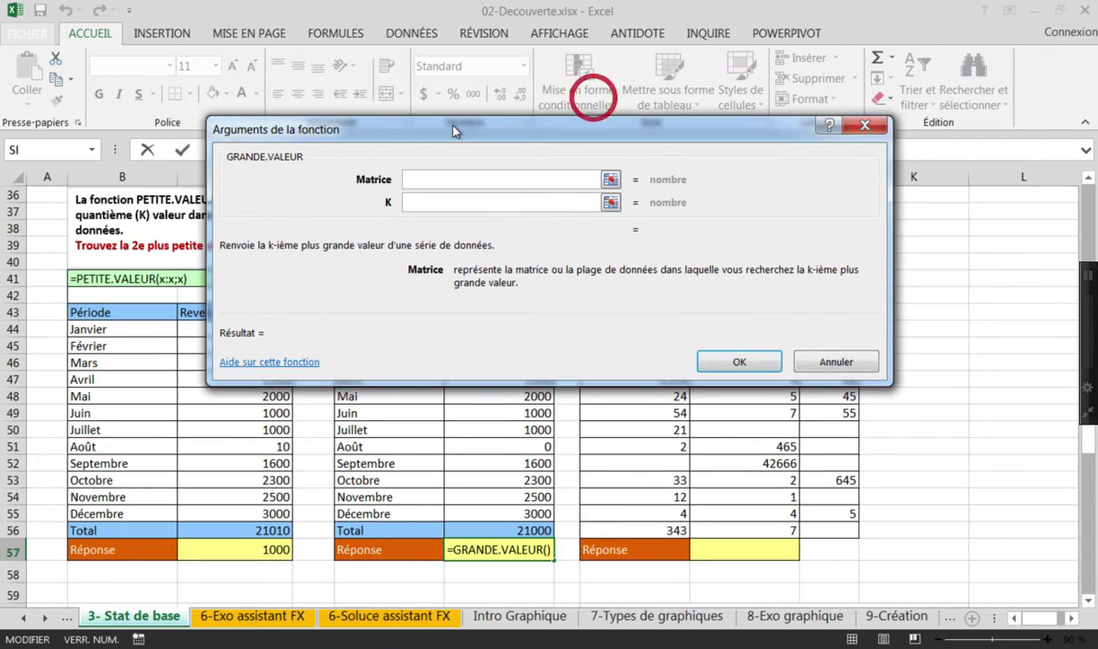
click(611, 180)
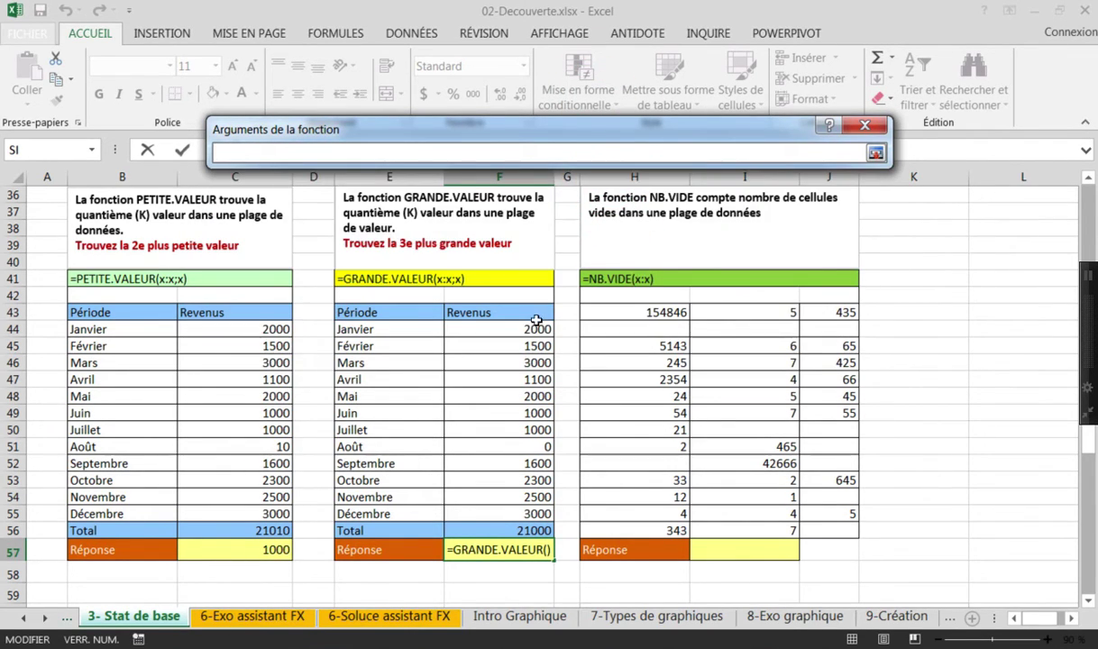
drag(518, 331, 522, 517)
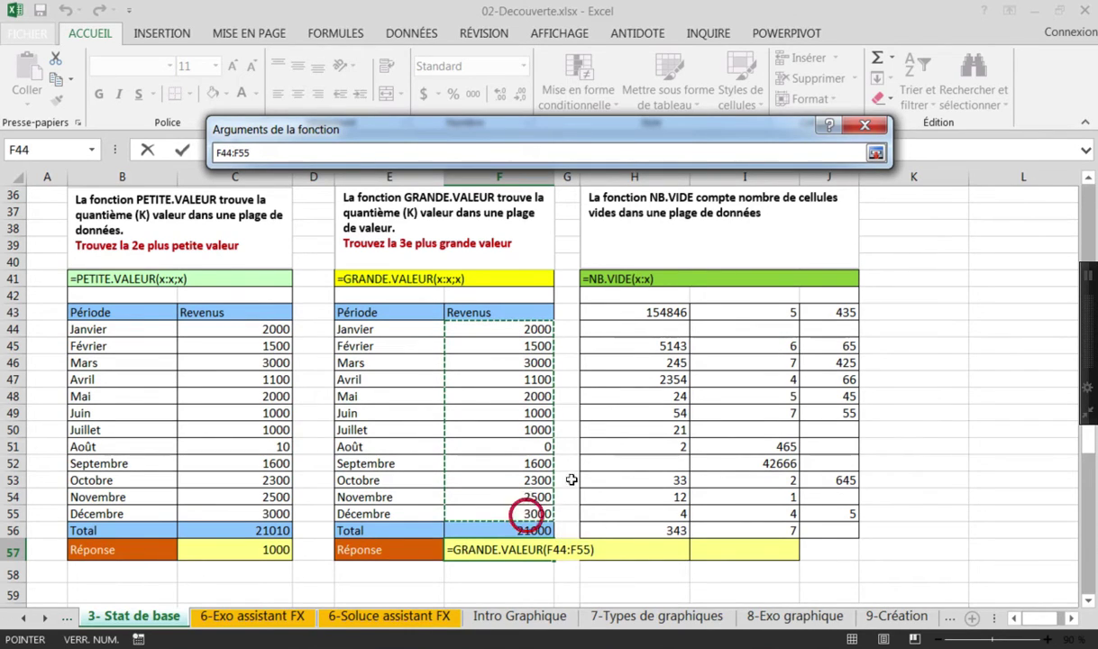
click(876, 154)
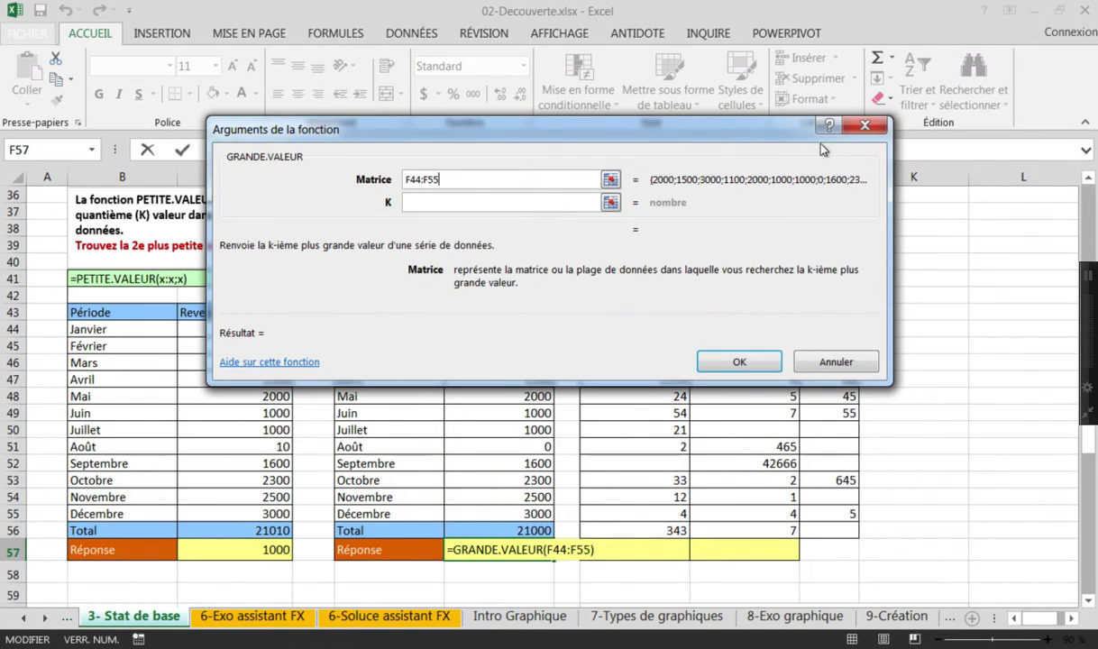
click(533, 204)
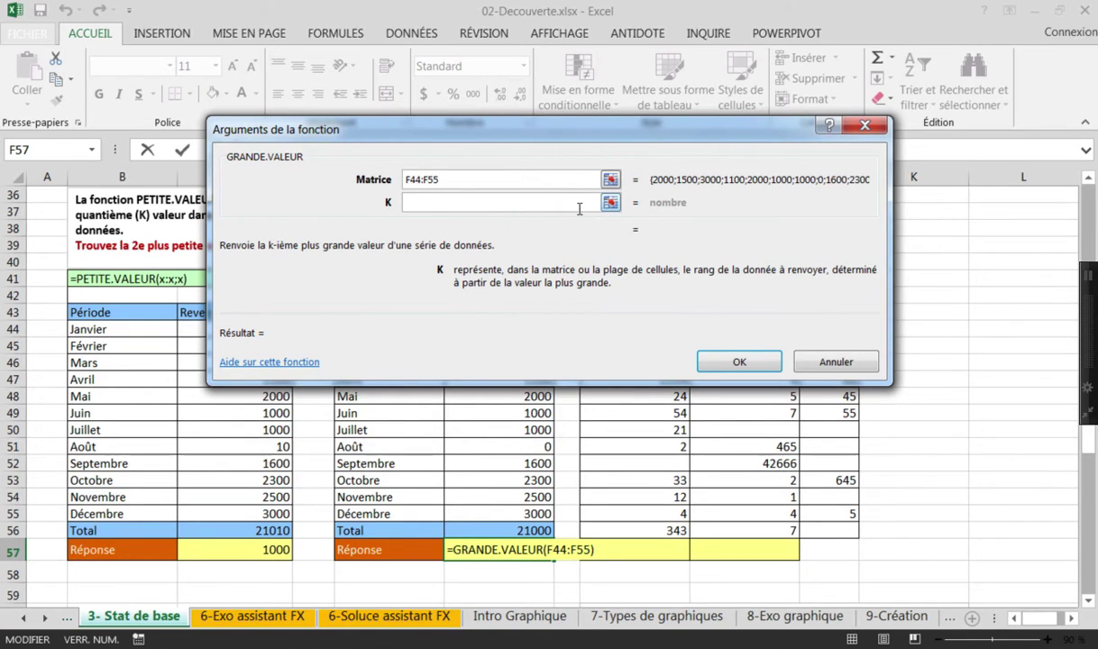
text(3)
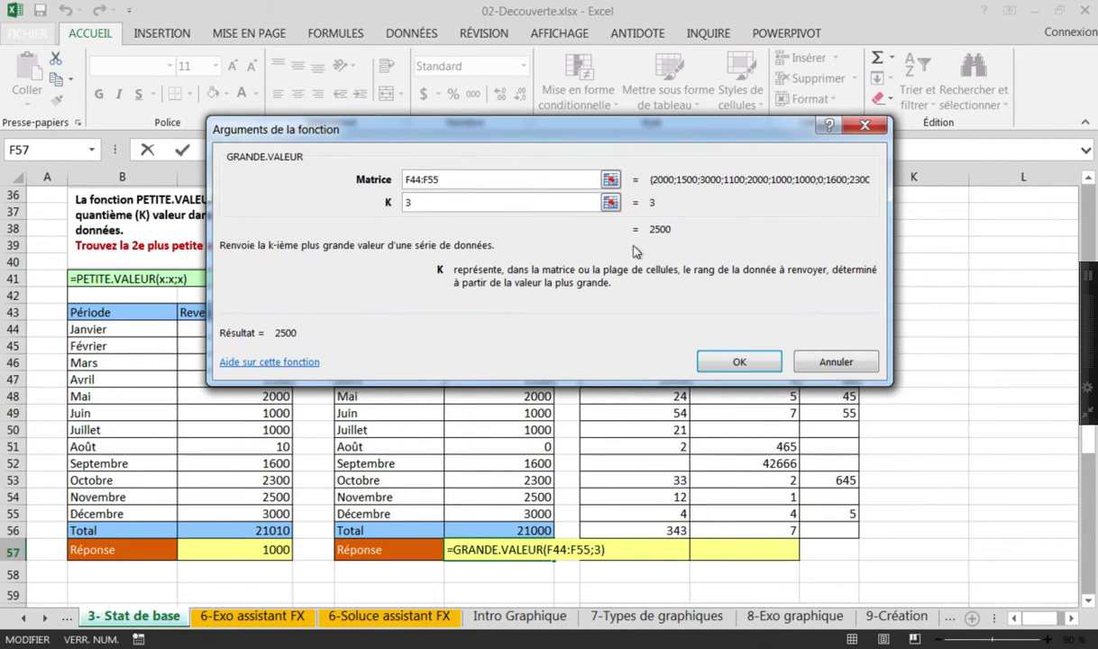
click(739, 363)
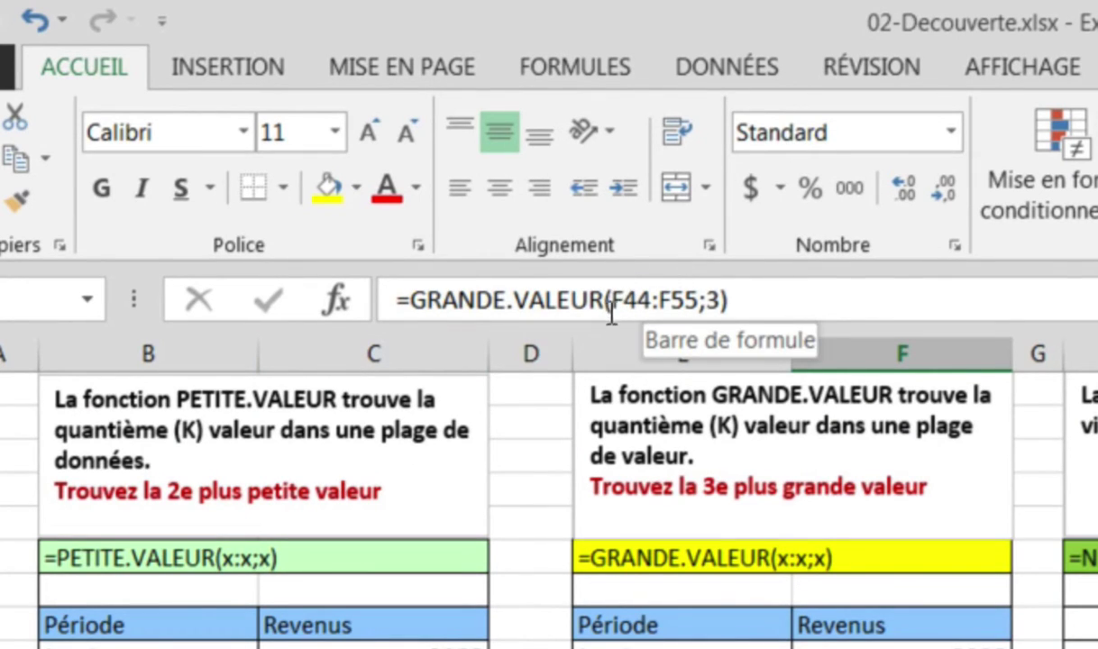
Examine the range, the semicolon separator and the K argument in the GRANDE.VALEUR formula of F57
drag(611, 300, 697, 299)
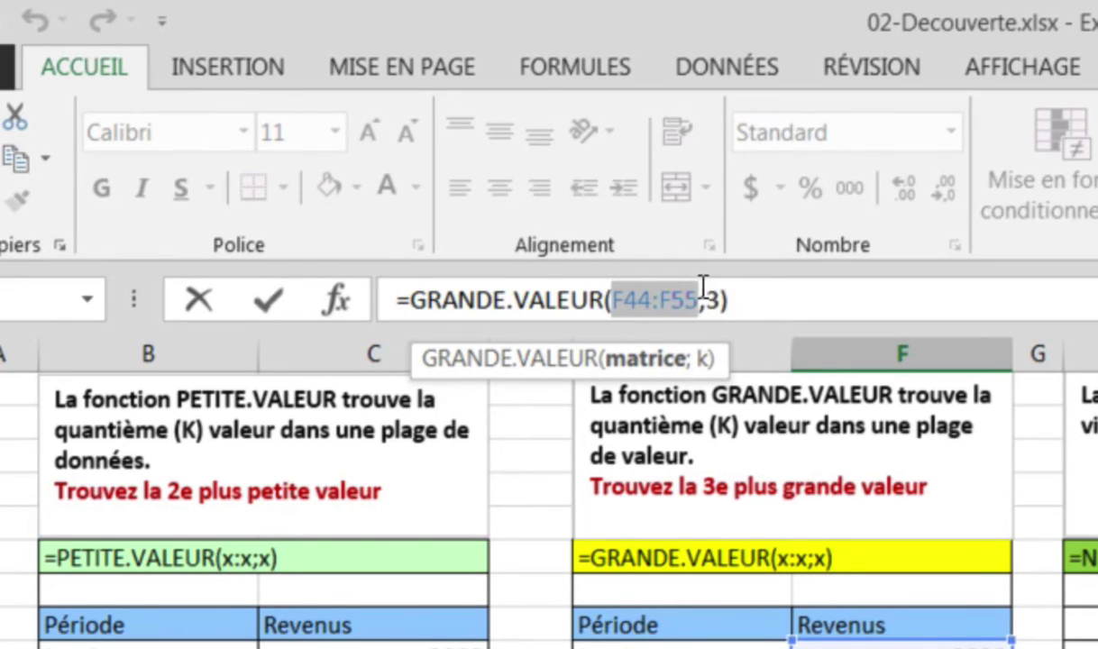
click(707, 299)
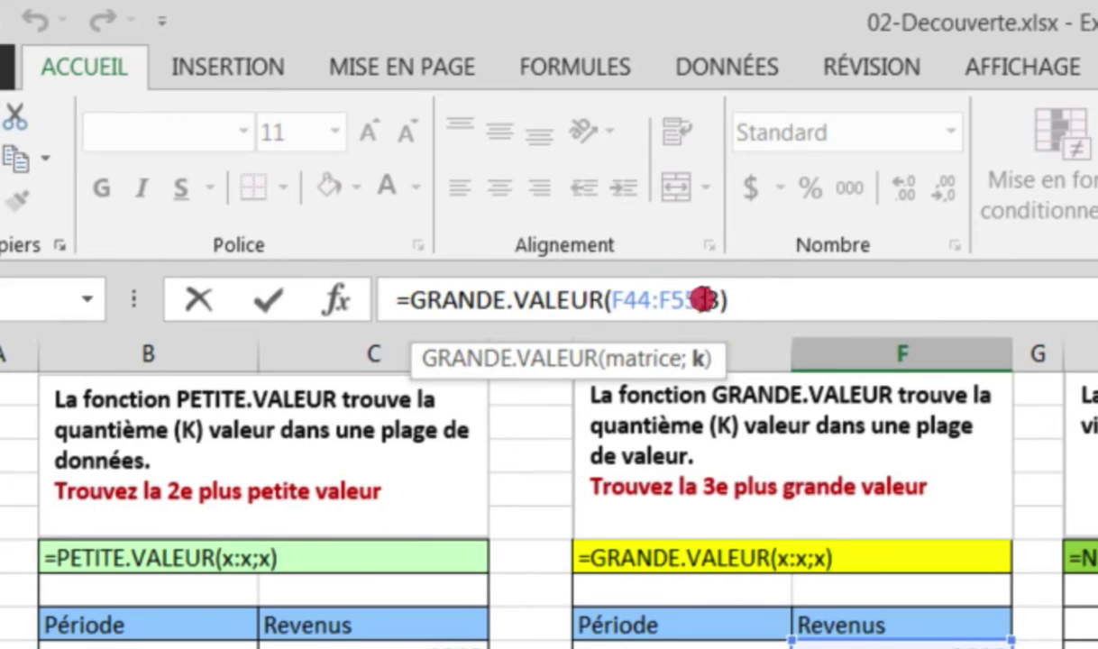
key(Left)
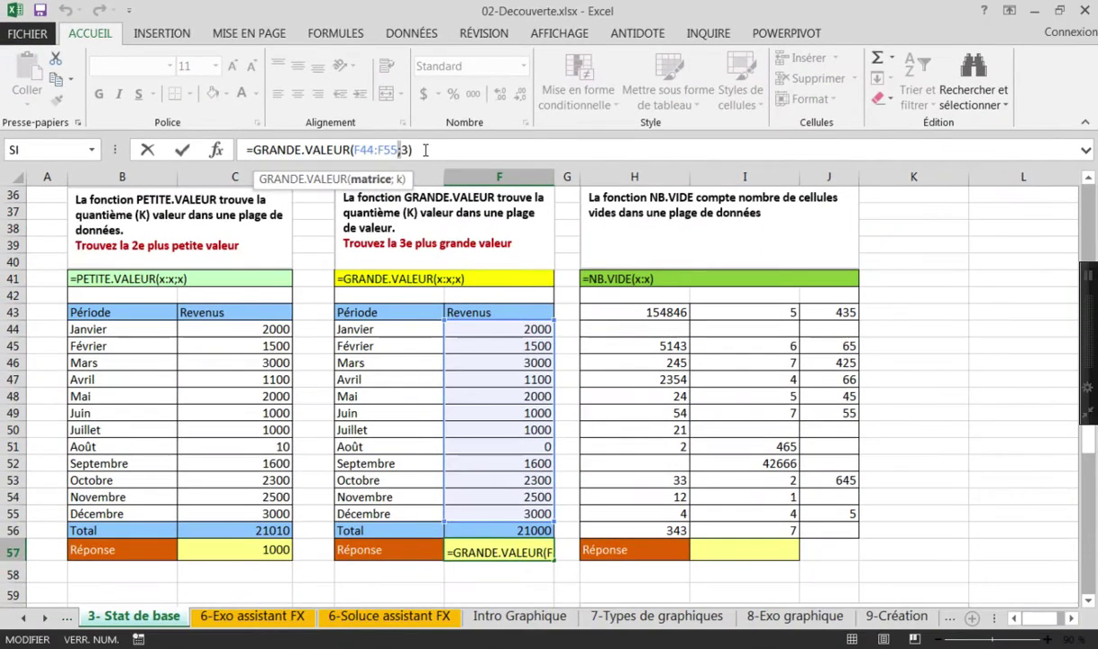
key(Return)
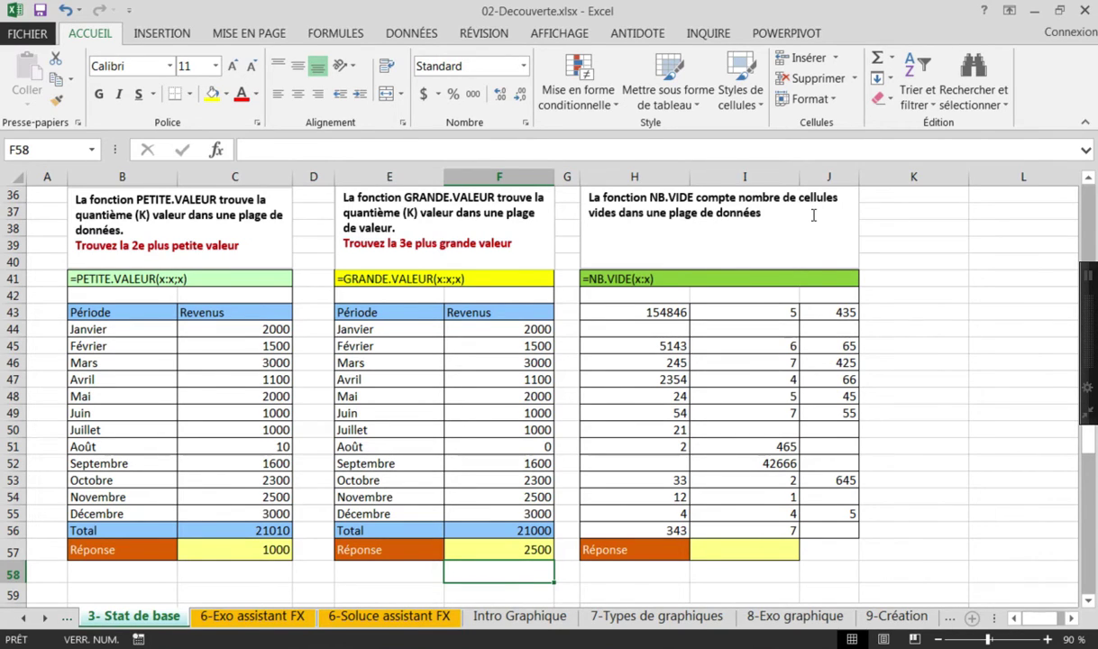
Enter an NB.VIDE formula over H43:J56 in the Réponse cell I57 to count the empty cells
double_click(728, 550)
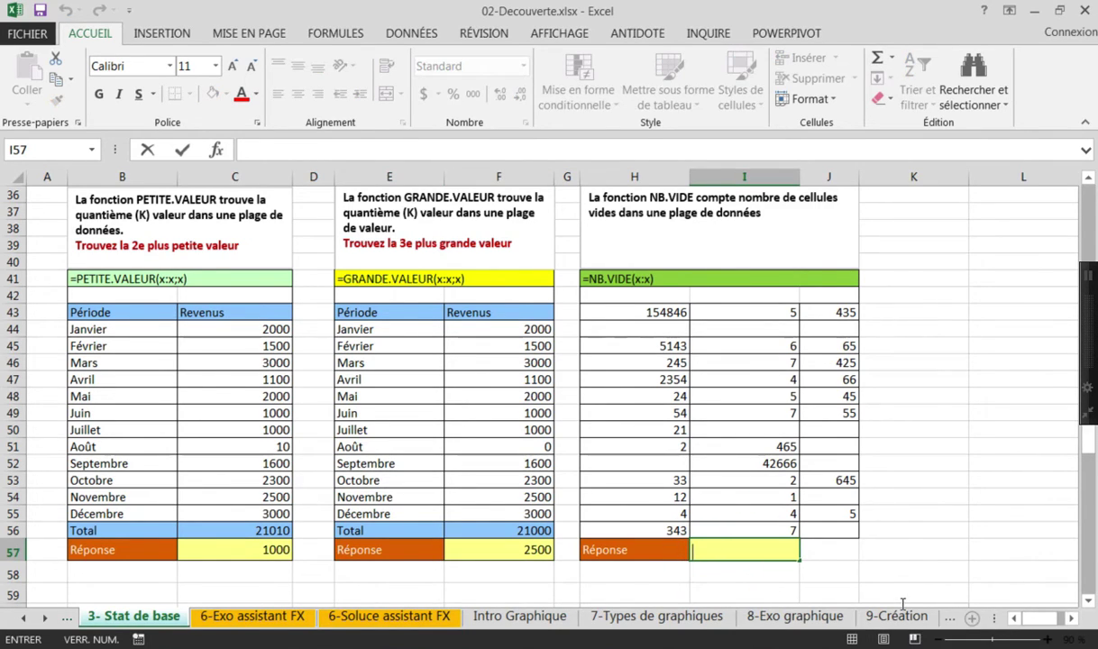
text(=nb)
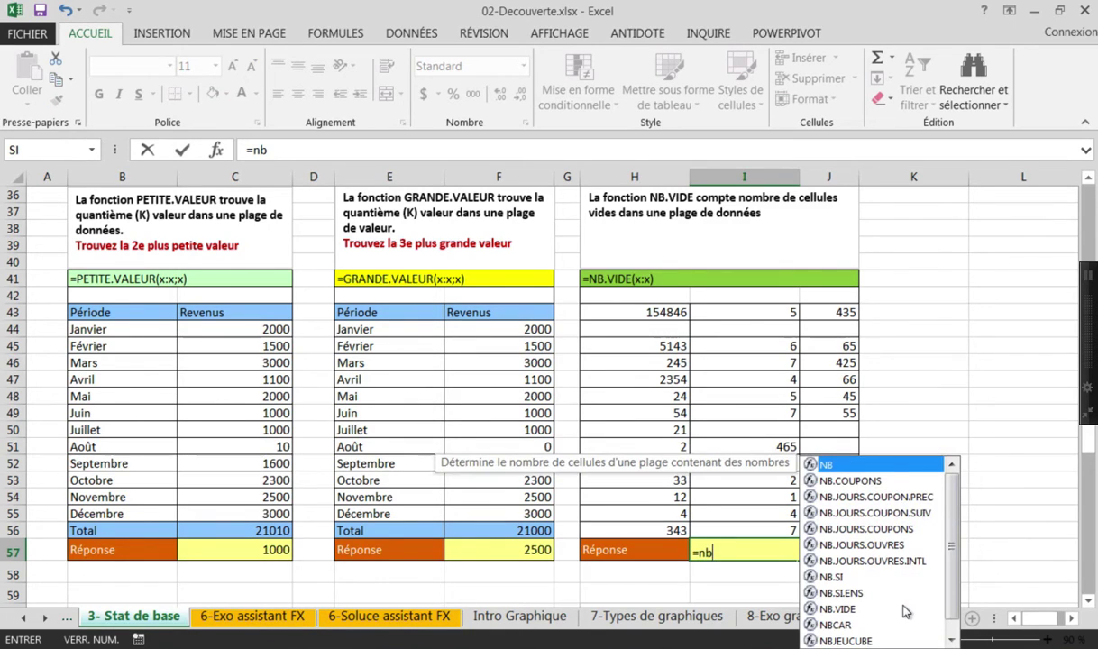
click(811, 610)
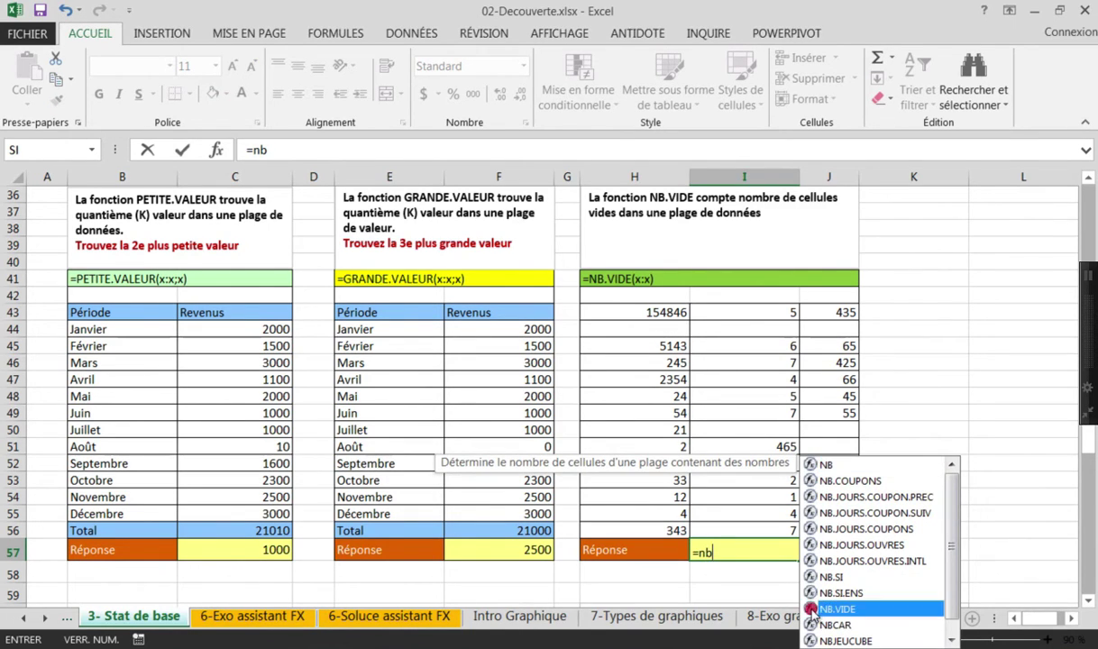
double_click(811, 611)
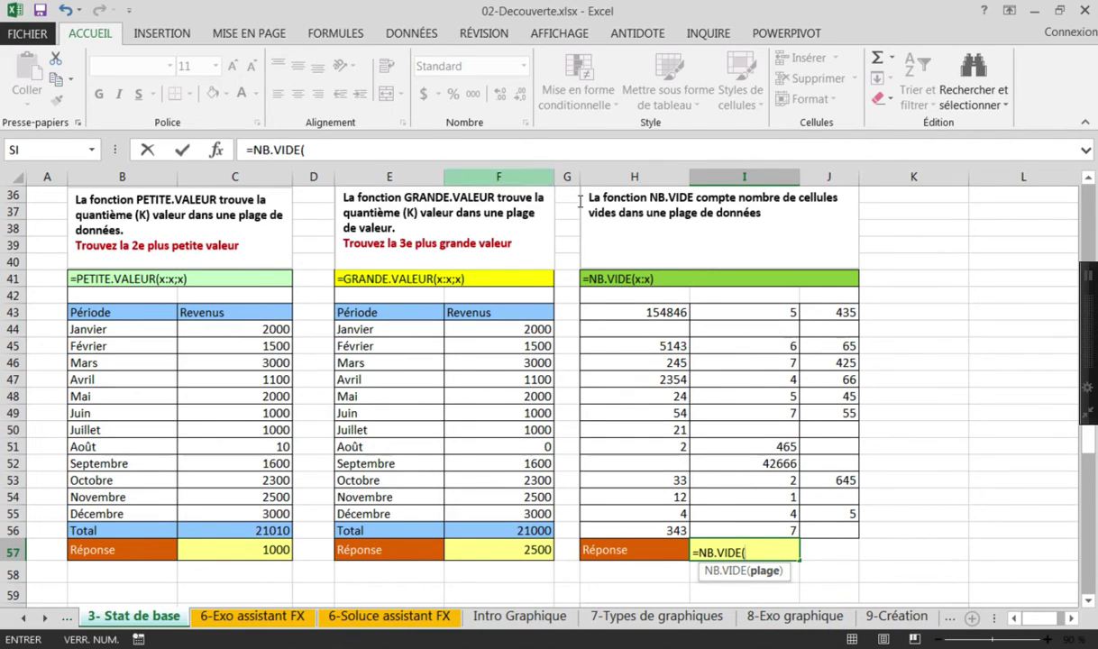
drag(587, 309, 784, 518)
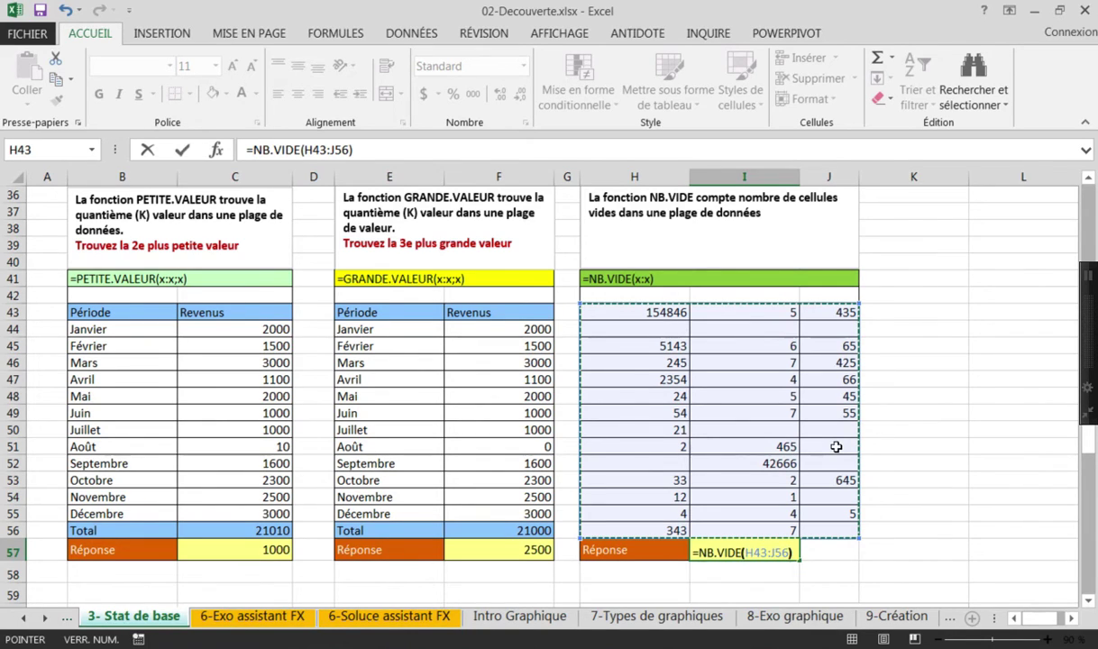
key(Return)
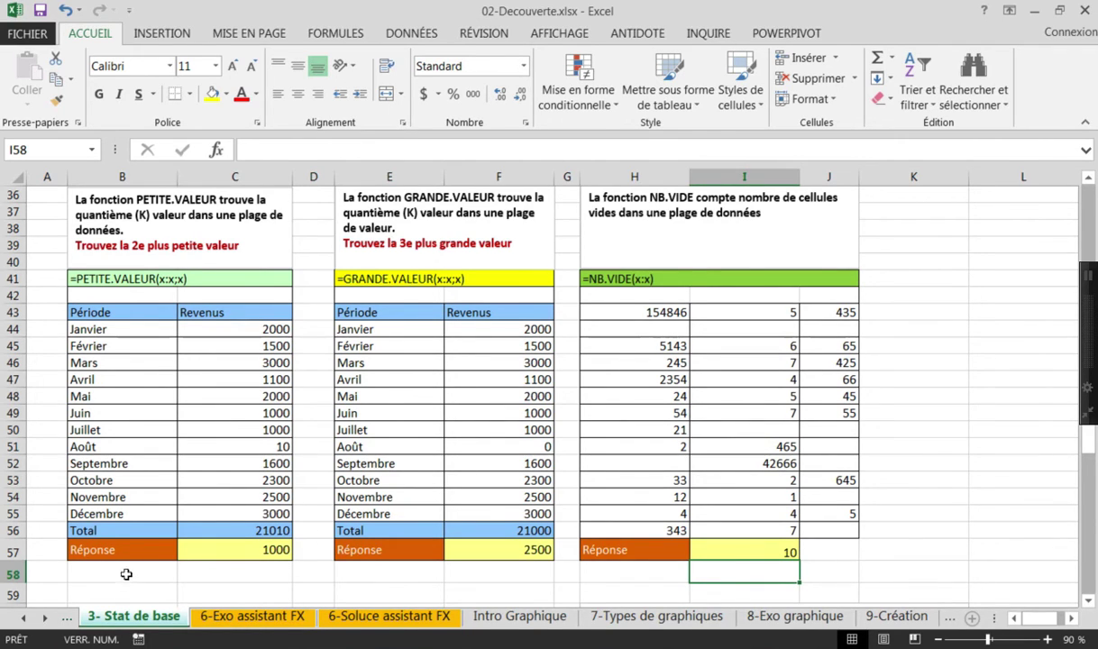
Widen column D in the NBVAL exercise so the Présents header fits inside its cell
scroll(147, 523, down, 7)
scroll(148, 519, down, 2)
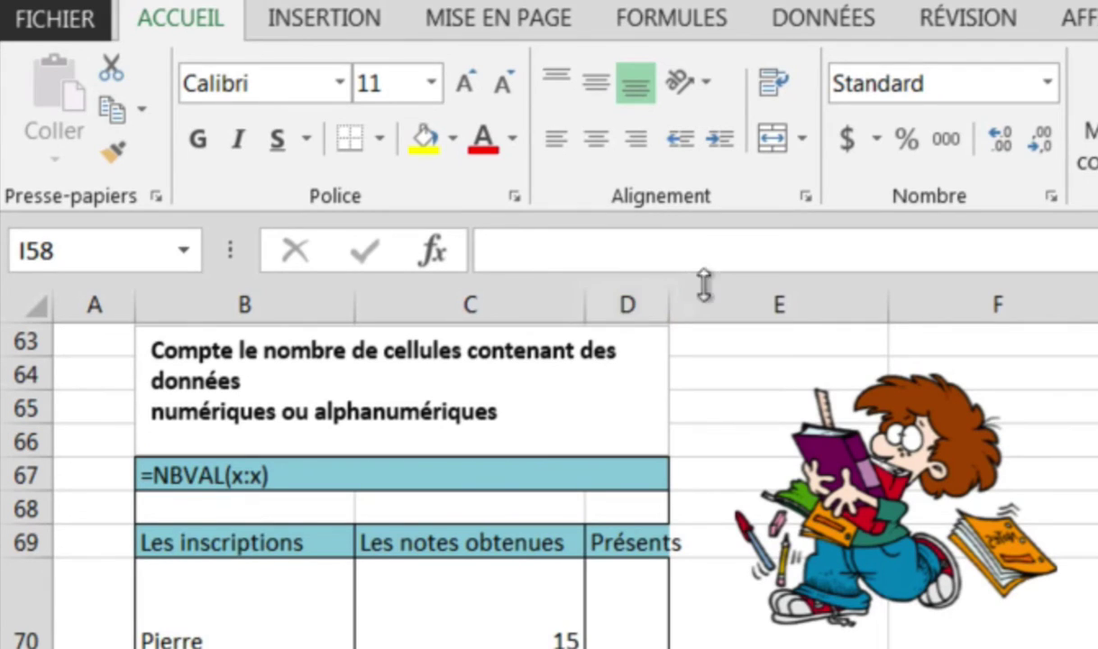
drag(670, 311, 771, 300)
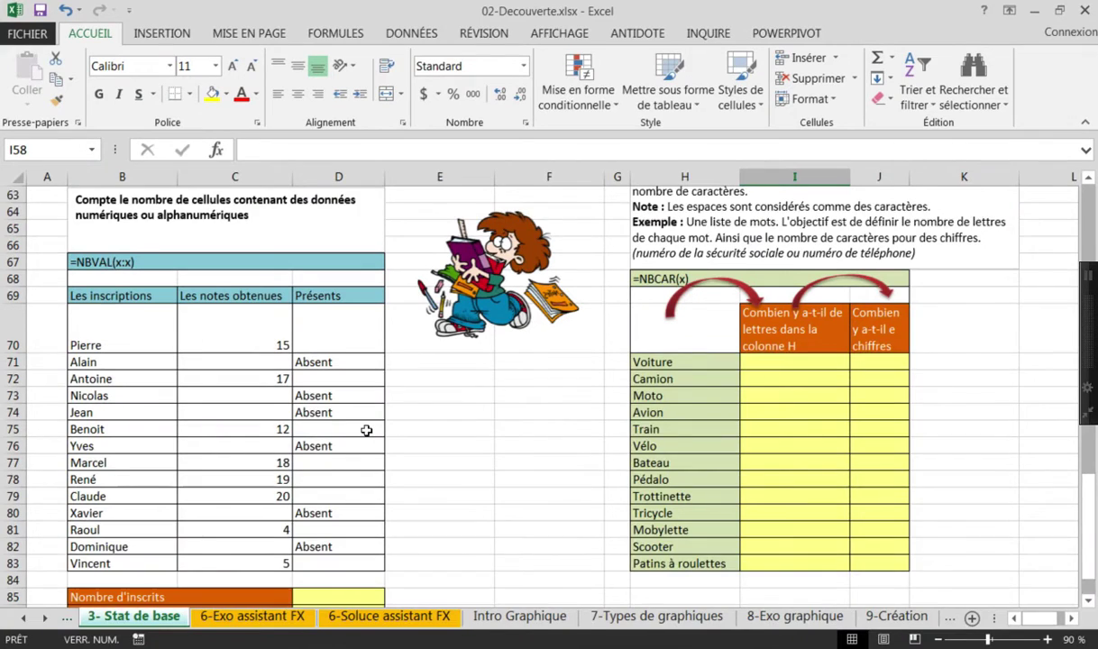
Enter an NBVAL formula over B70:B83 in D85 to count the Nombre d'inscrits
scroll(366, 424, down, 1)
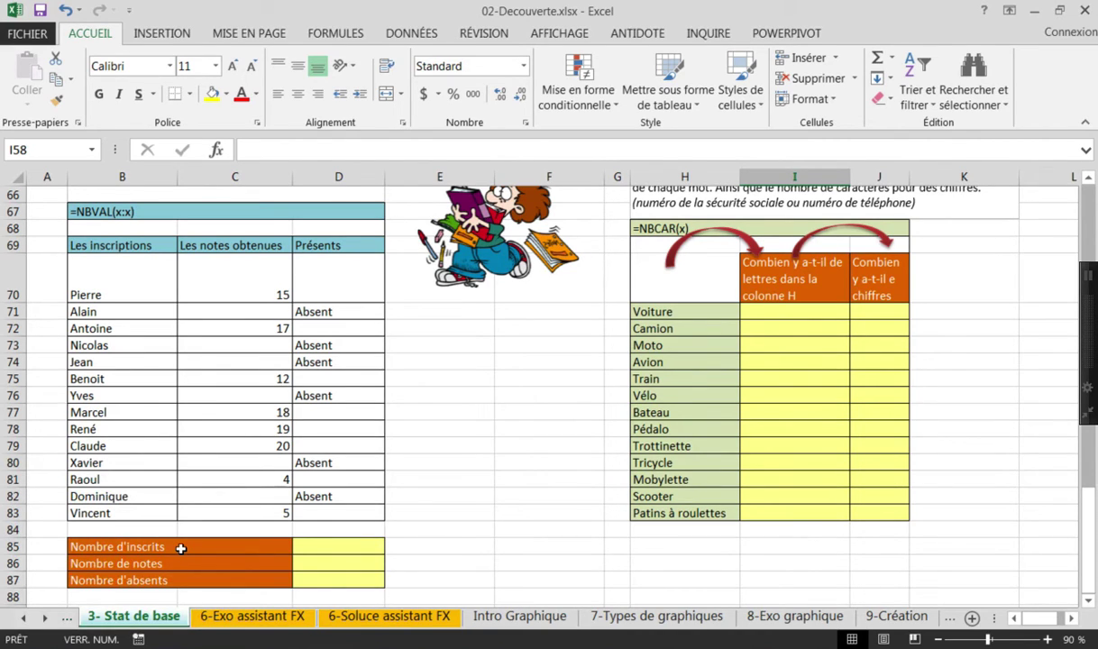
double_click(372, 547)
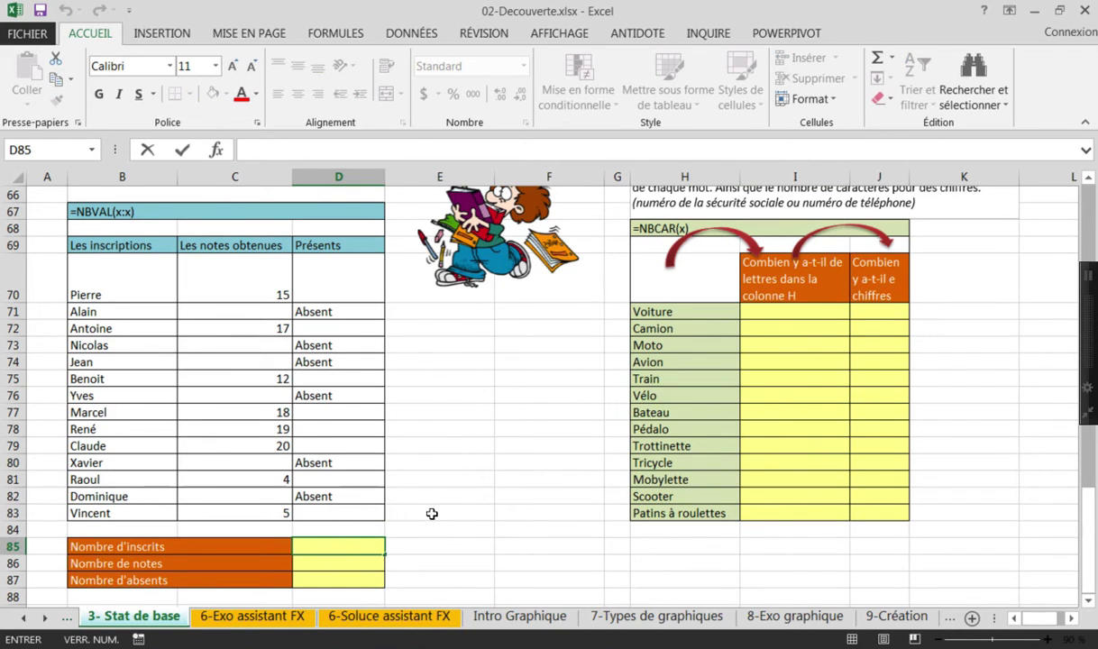
text(=)
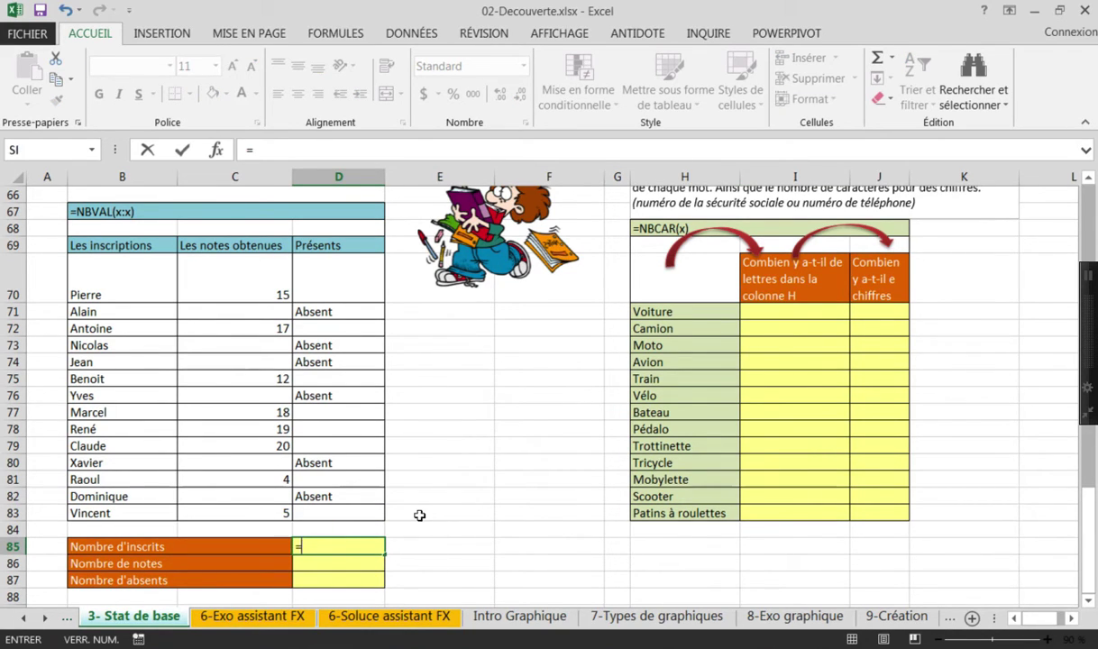
text(nbva)
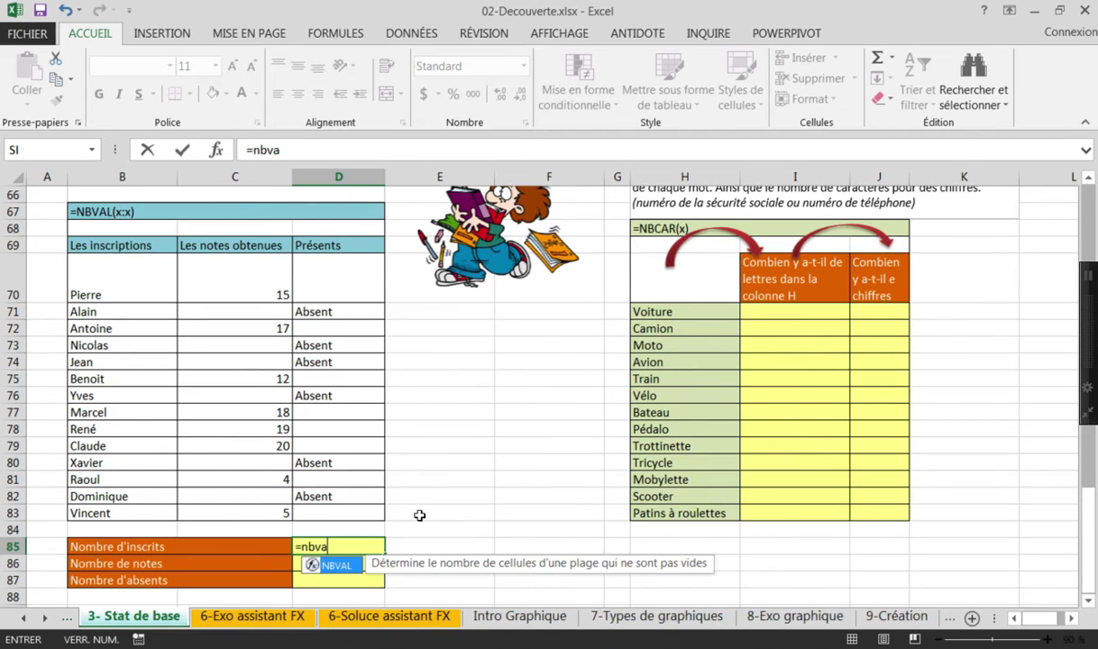
click(311, 565)
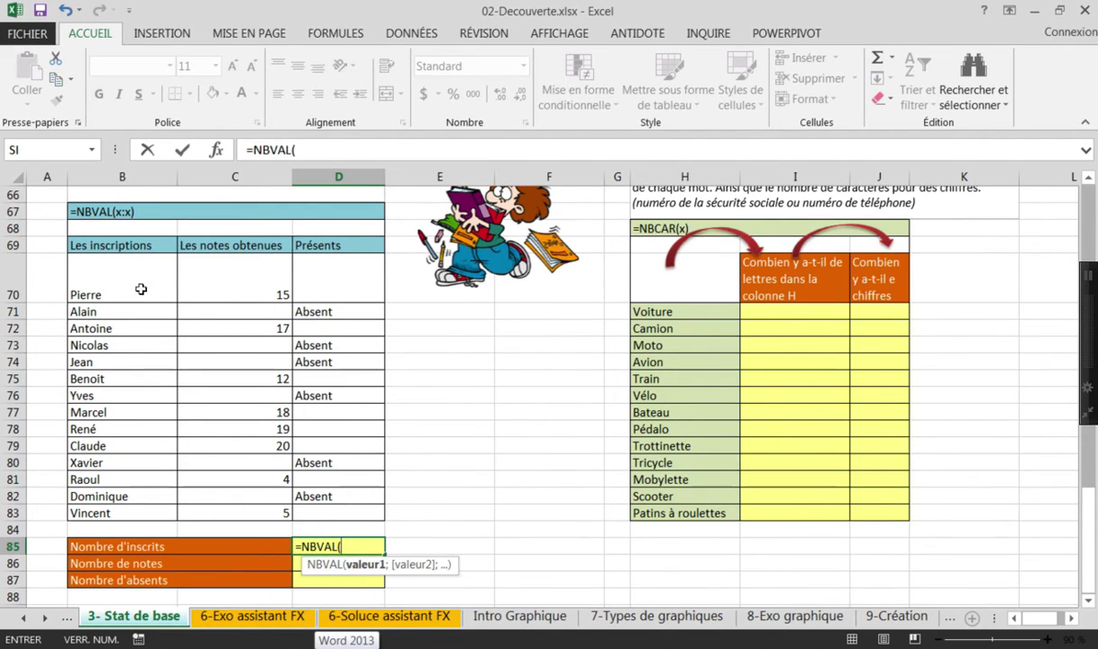
drag(130, 270, 141, 512)
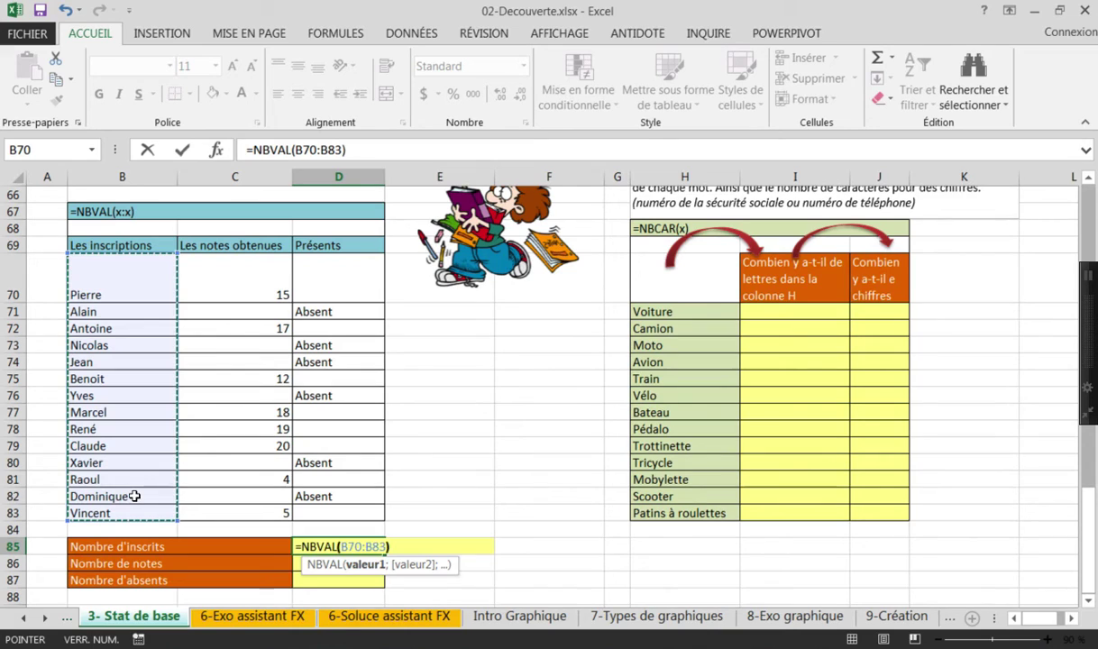
key(Return)
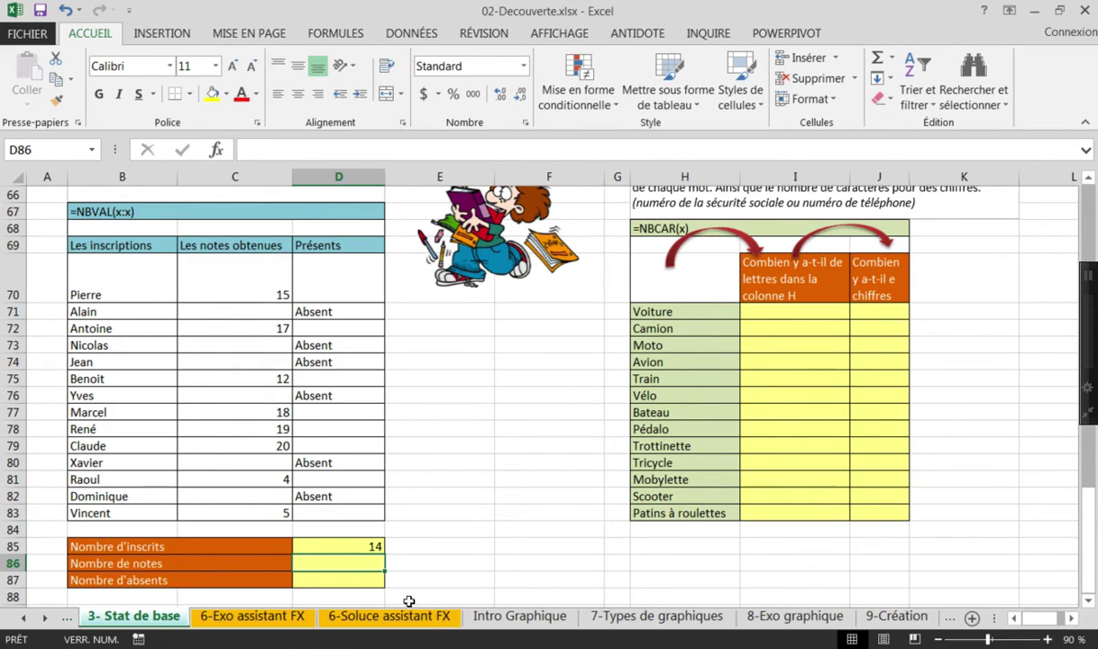
Enter an NBVAL formula over C70:C83 in D86 to count the Nombre de notes
text(=nbva)
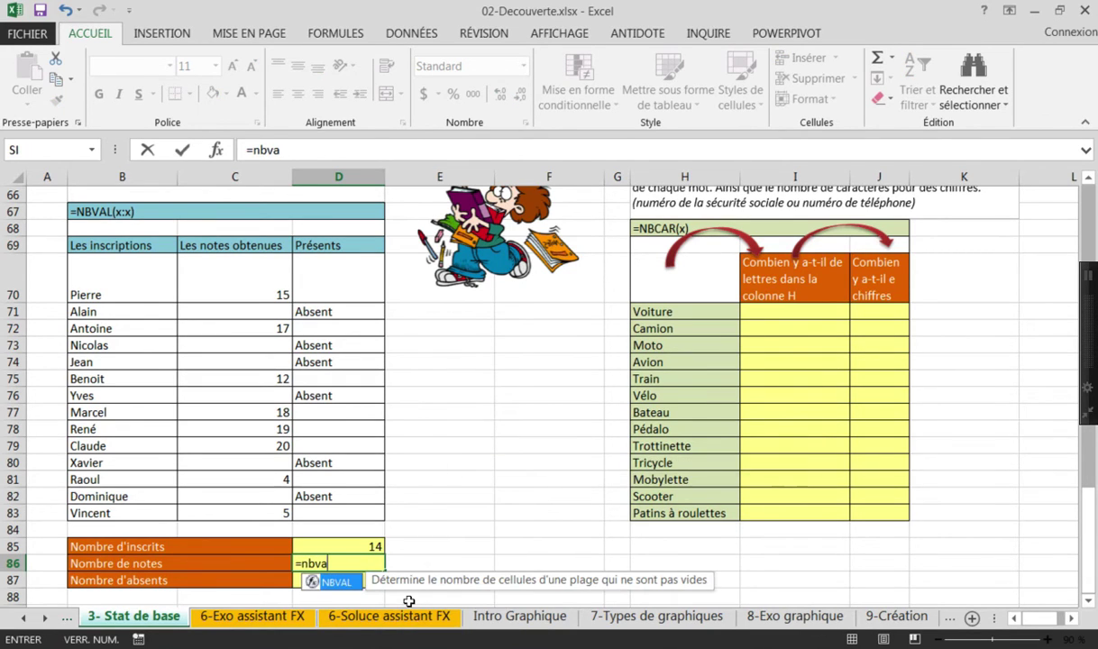
double_click(316, 584)
drag(216, 266, 240, 503)
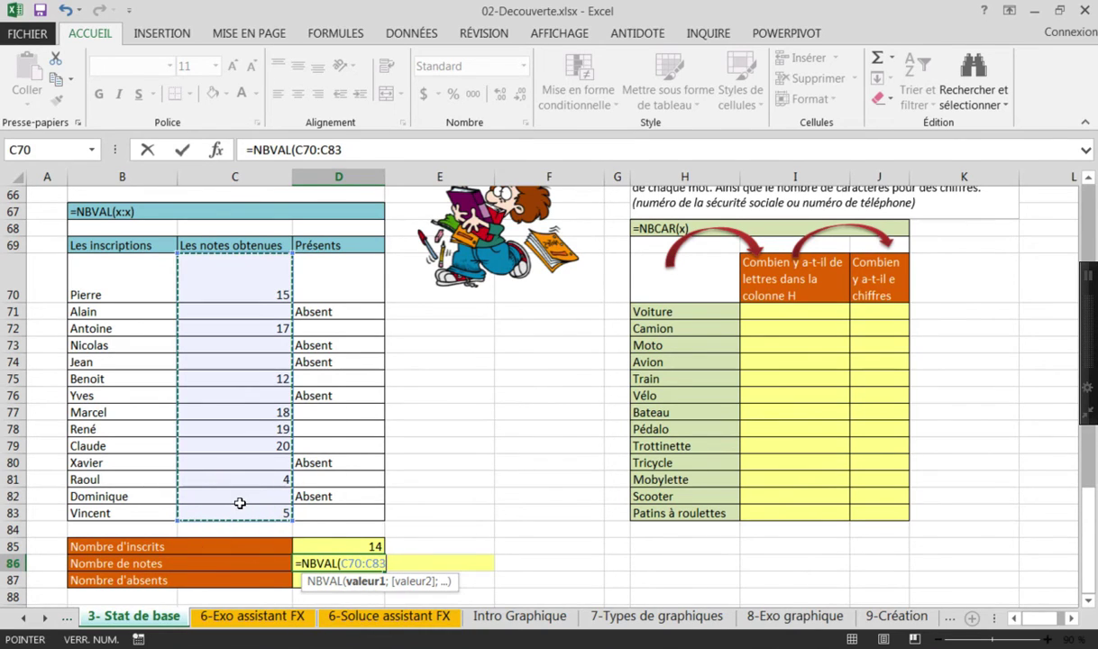
text())
key(Return)
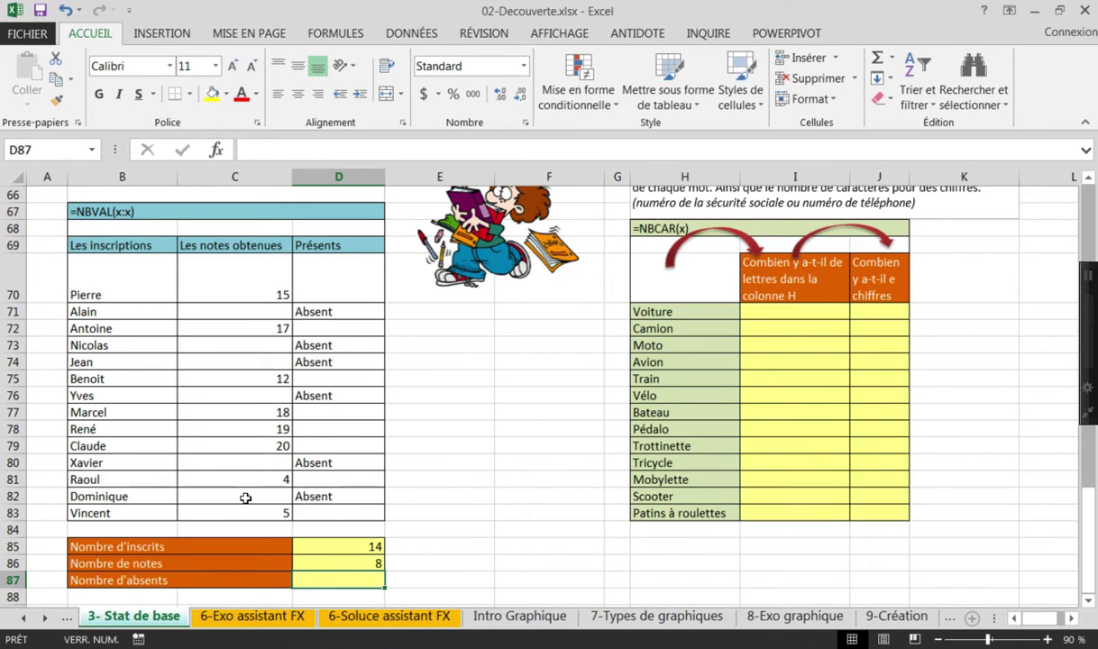
Enter an NBVAL formula over D70:D83 in D87 to count the Nombre d'absents
text(=nb)
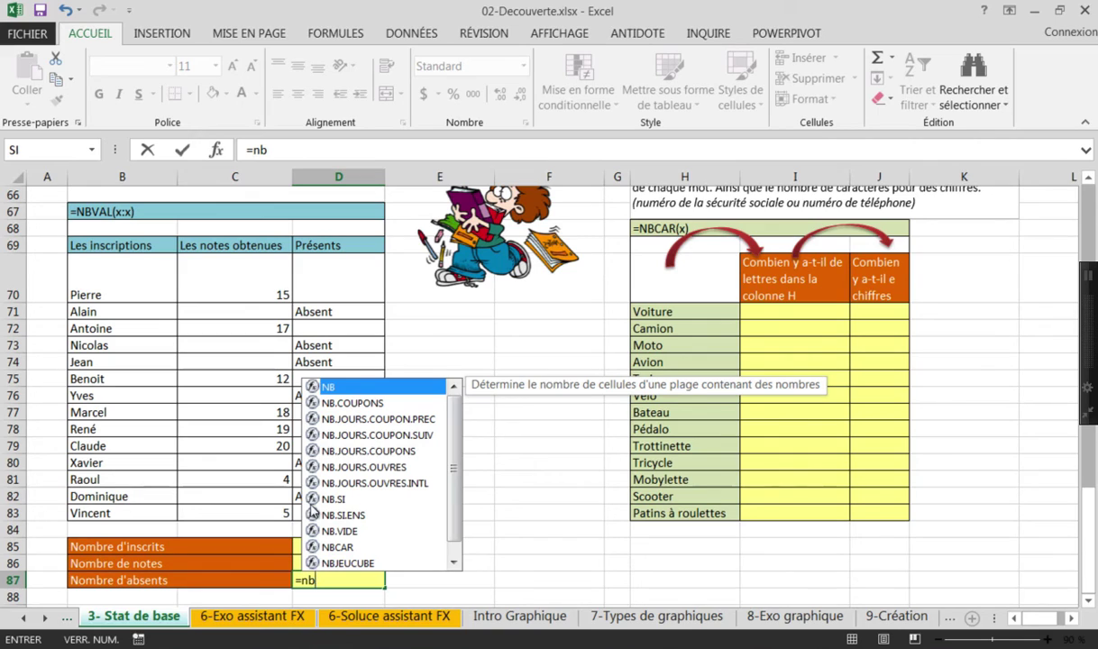
scroll(431, 478, down, 1)
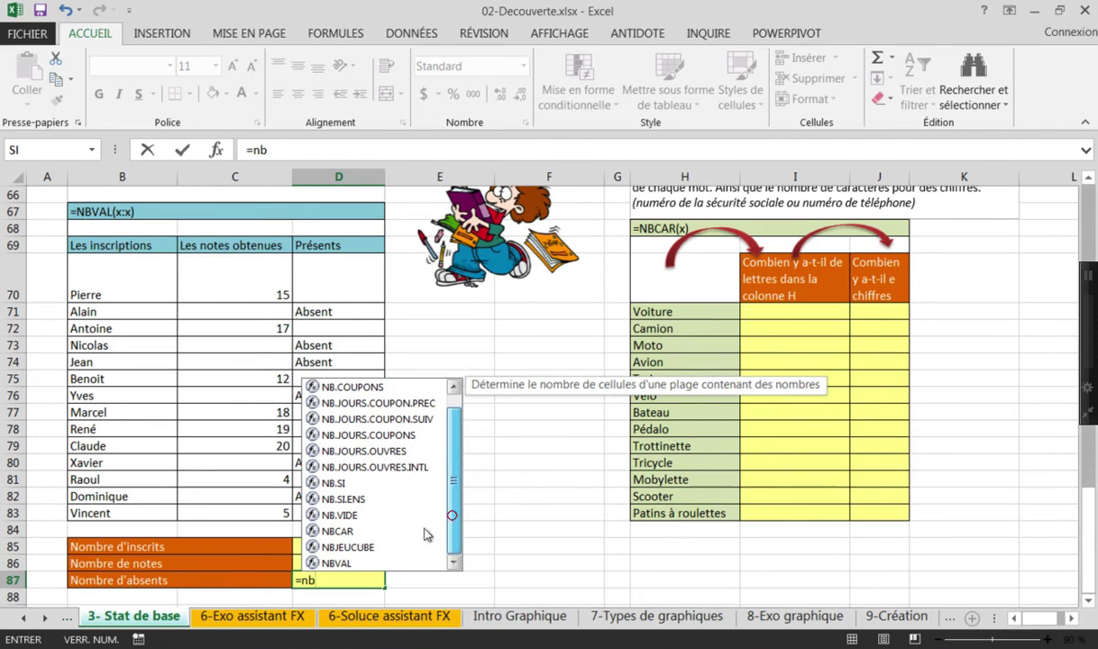
double_click(311, 561)
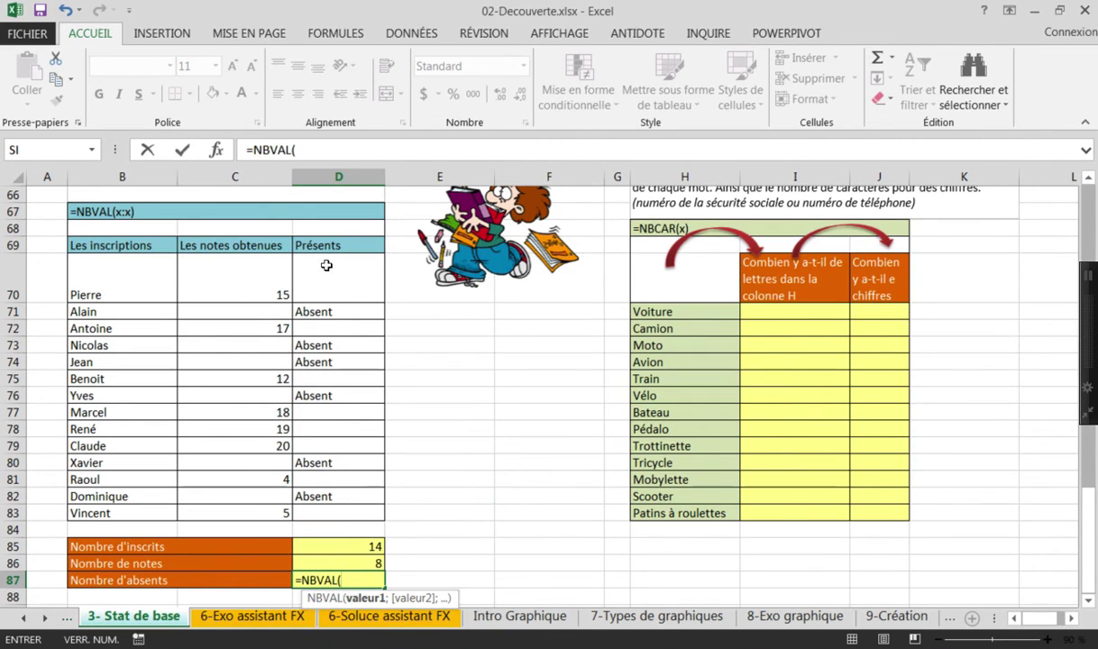
drag(326, 265, 343, 502)
text())
key(Return)
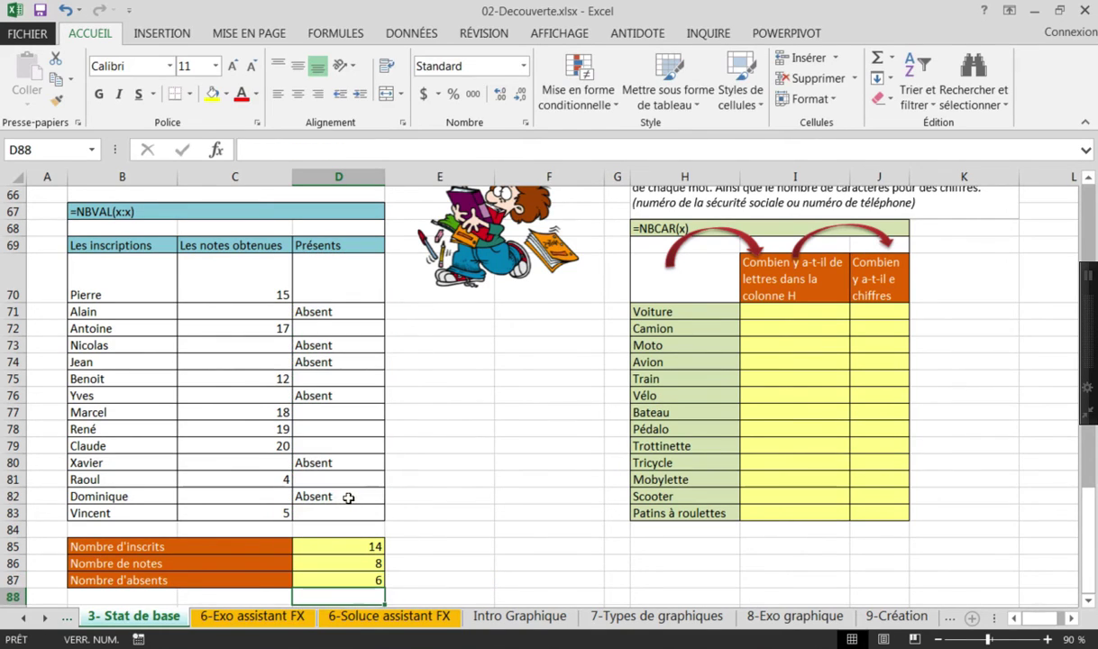
Review the NBVAL formulas for Nombre d'absents in D87 and Nombre de notes in D86
click(370, 578)
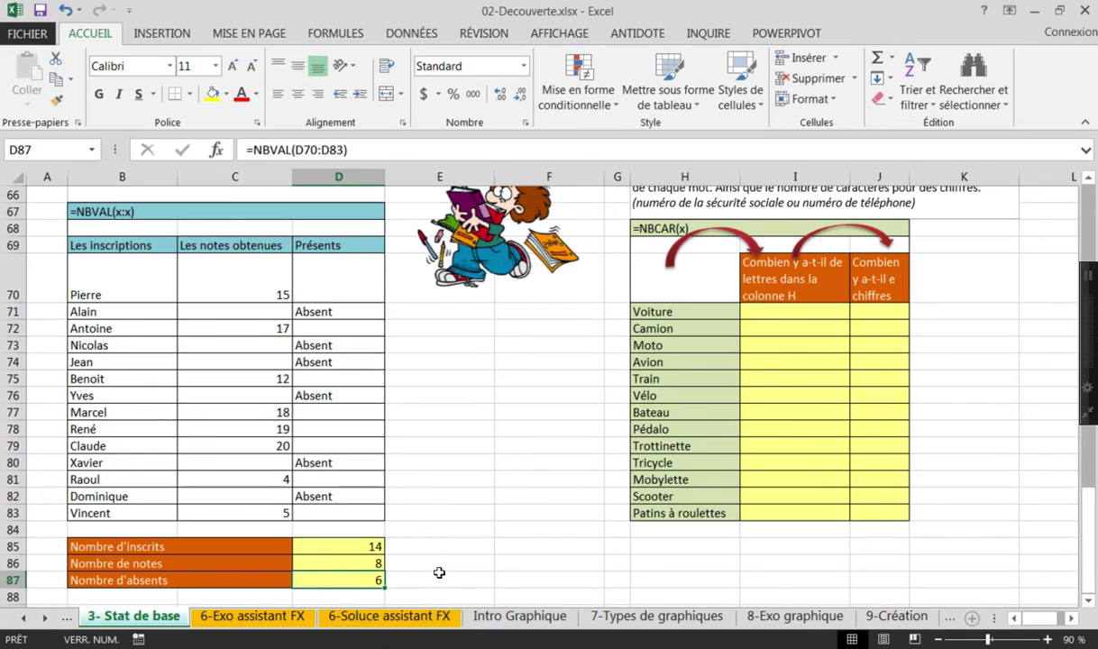
click(370, 562)
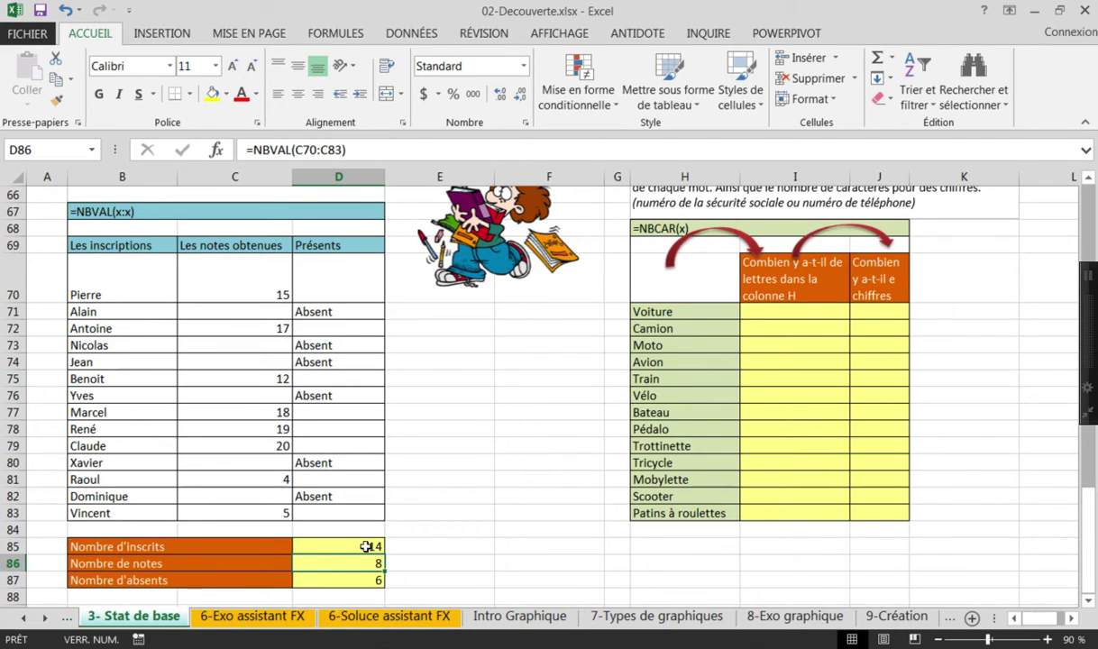
Examine the NBCAR exercise: its syntax explanation, the vehicle list in column H and the answer columns I and J
scroll(1010, 350, up, 1)
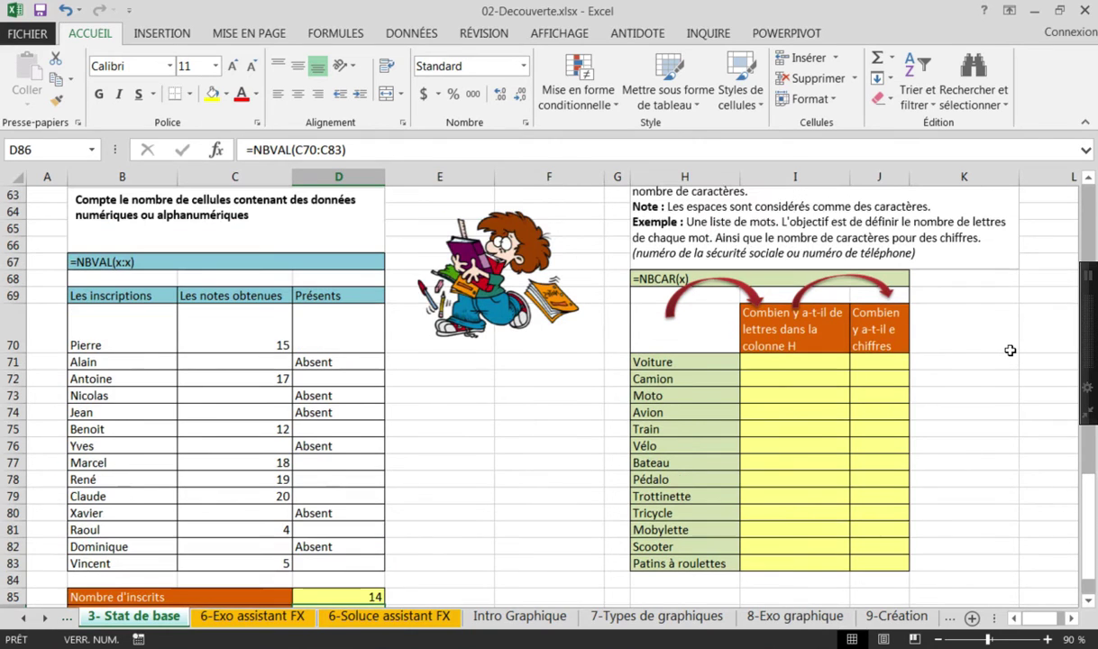
click(1070, 619)
click(1070, 618)
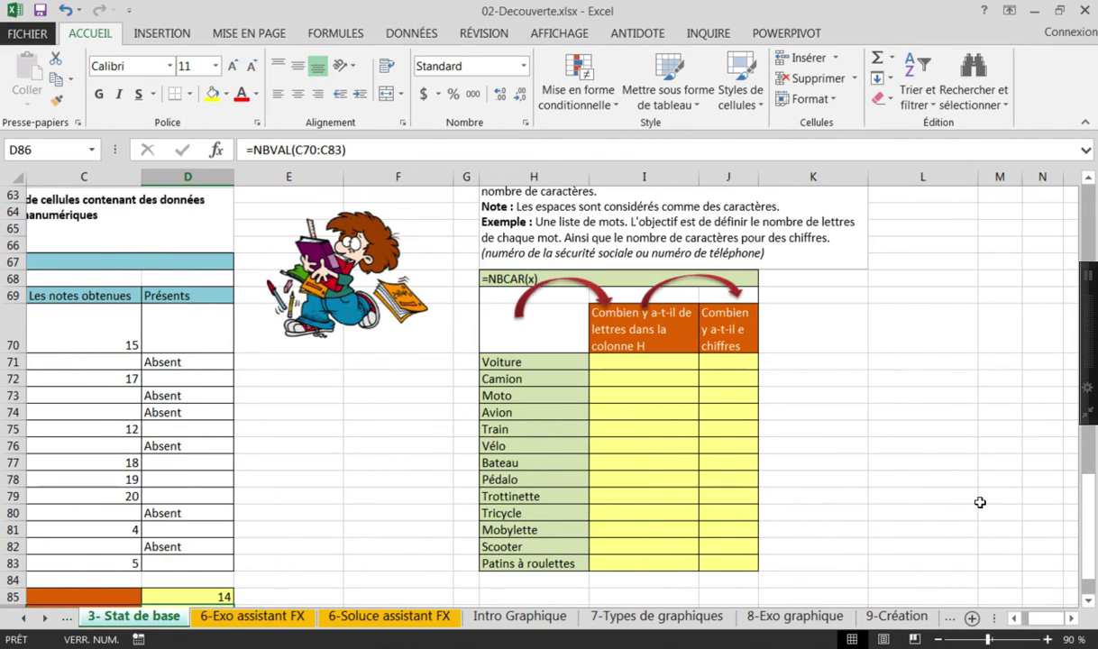
scroll(980, 502, up, 1)
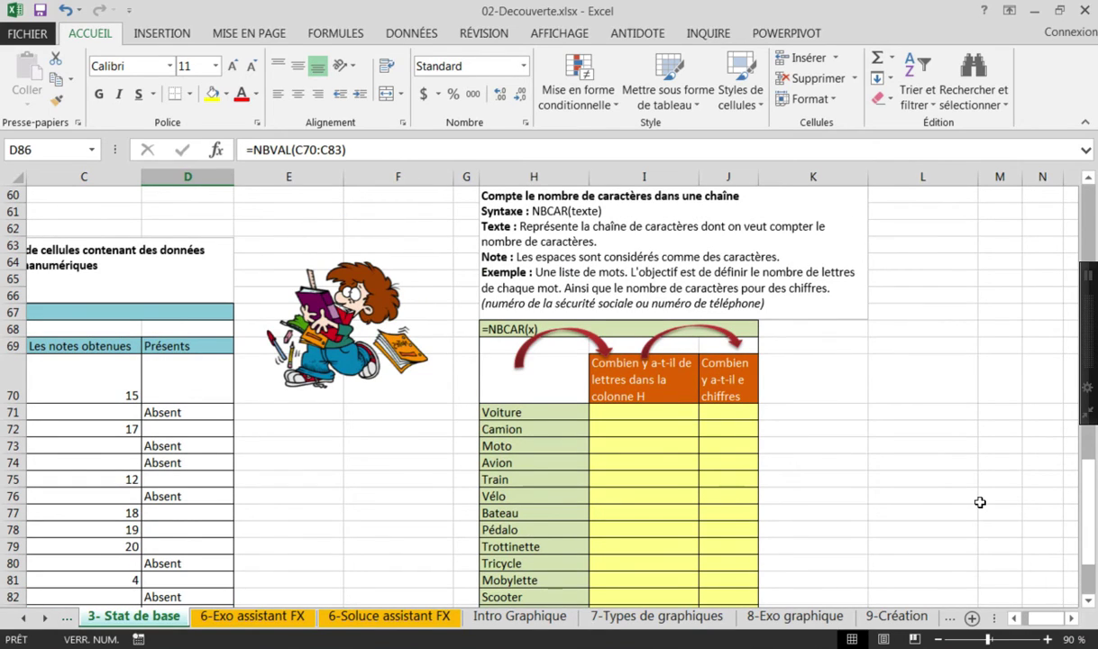